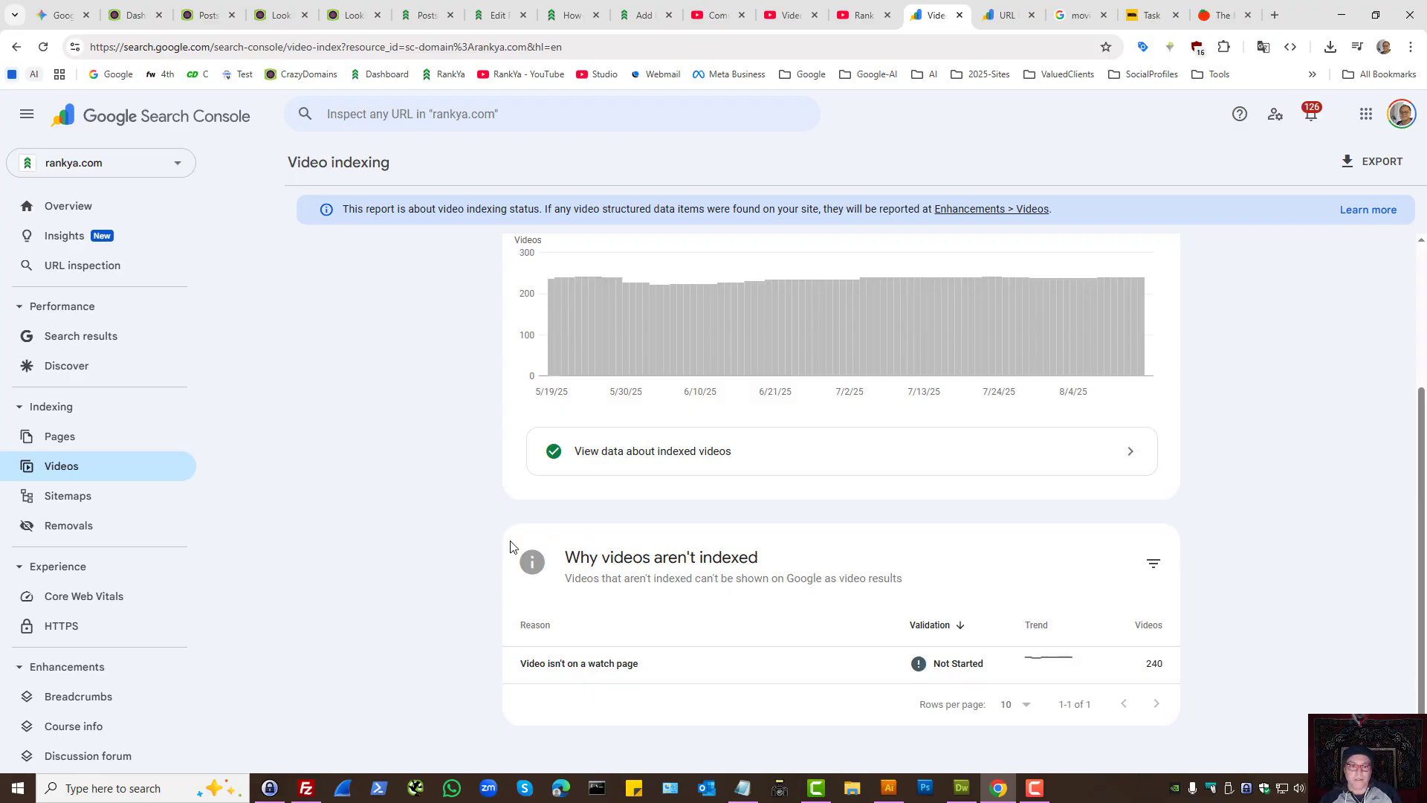
- Drill into the 'Video isn't on a watch page' row to list its 240 affected videos and example URLs
scroll(431, 475, up, 3)
scroll(430, 541, down, 3)
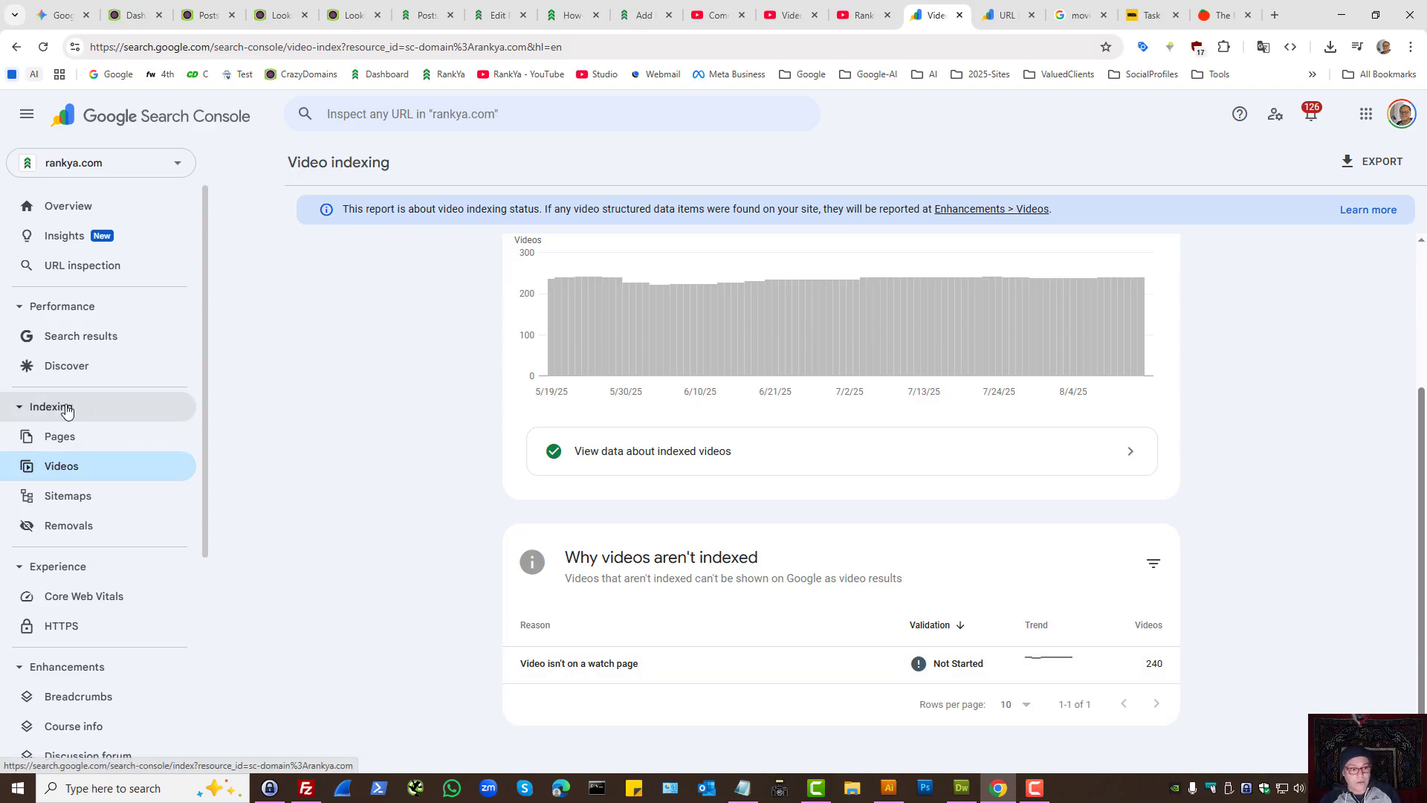
click(571, 673)
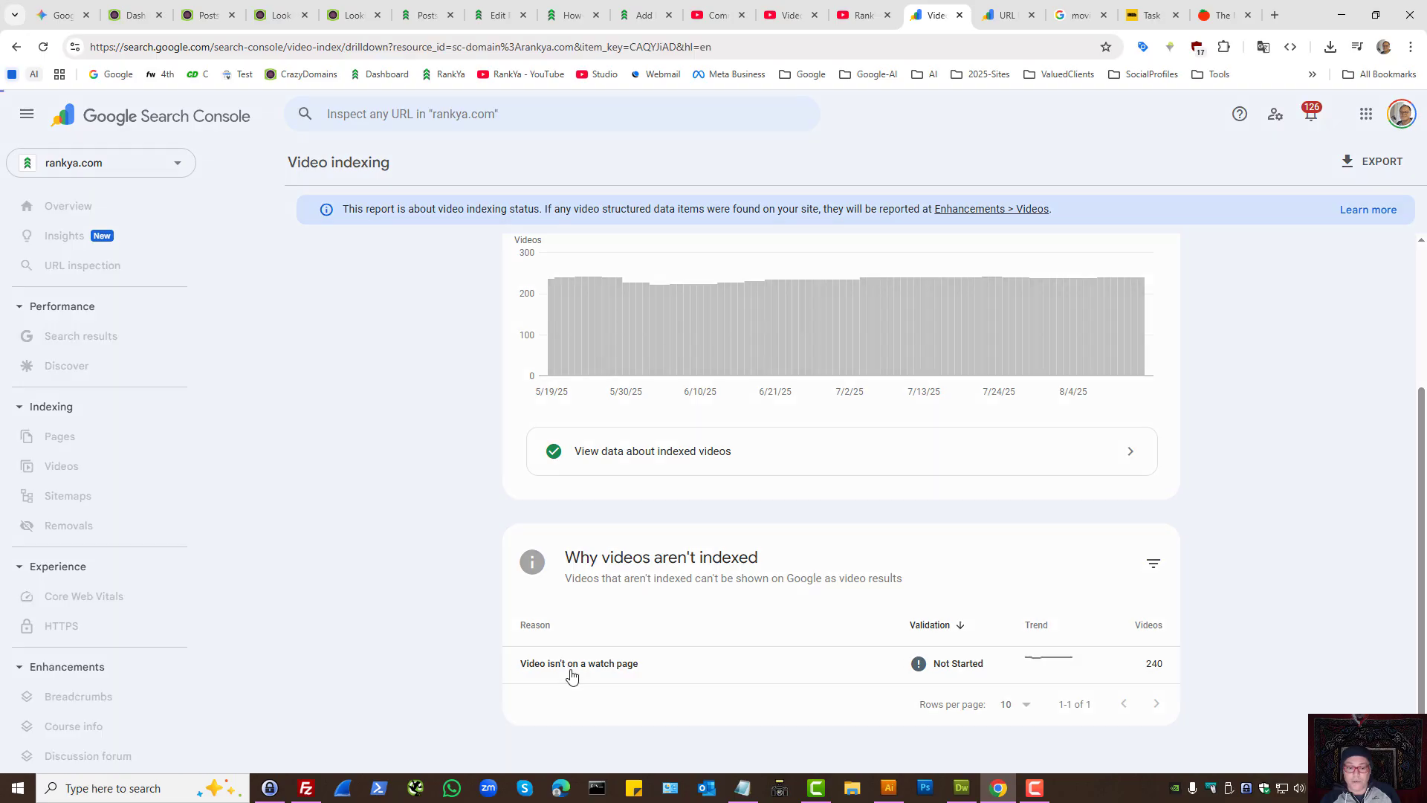
scroll(669, 625, down, 5)
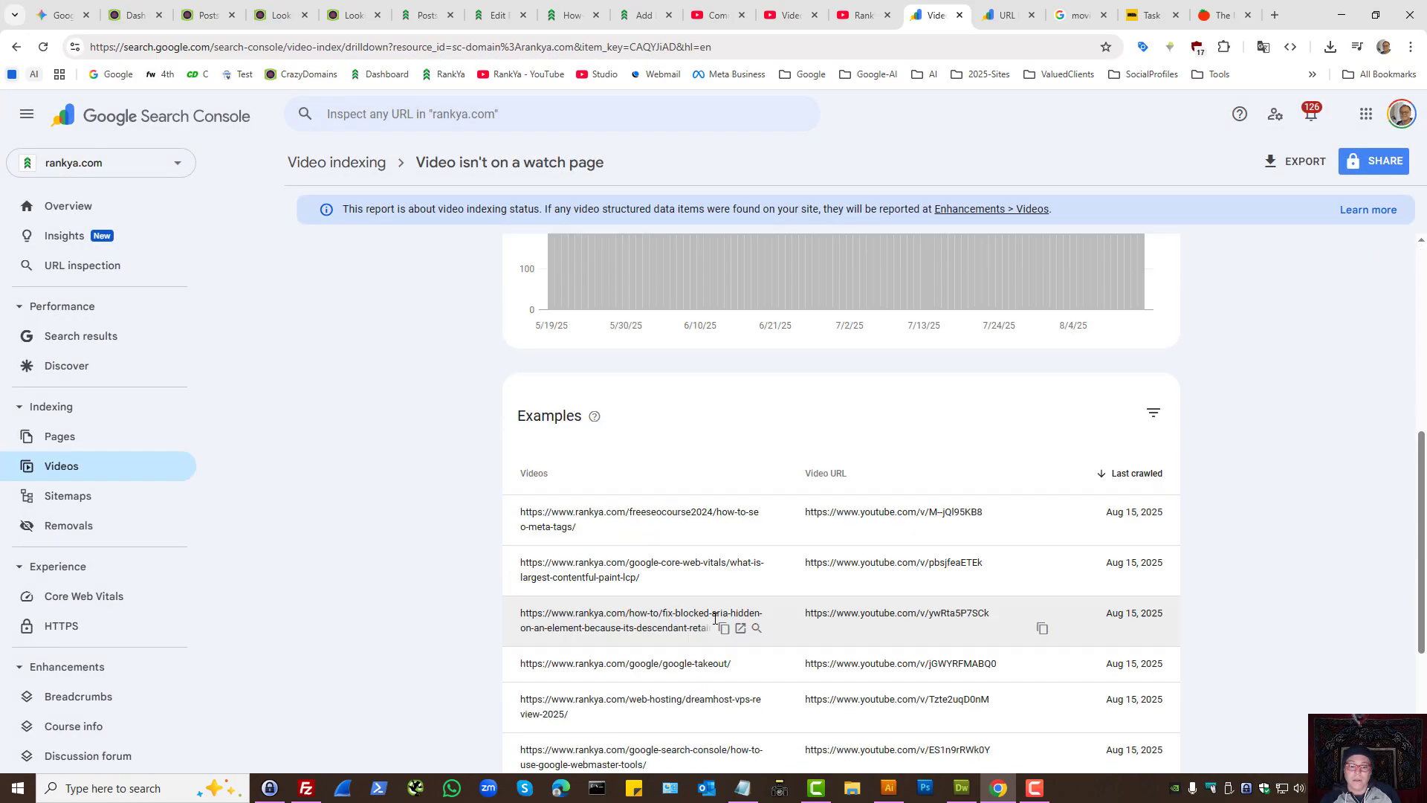
scroll(717, 623, up, 3)
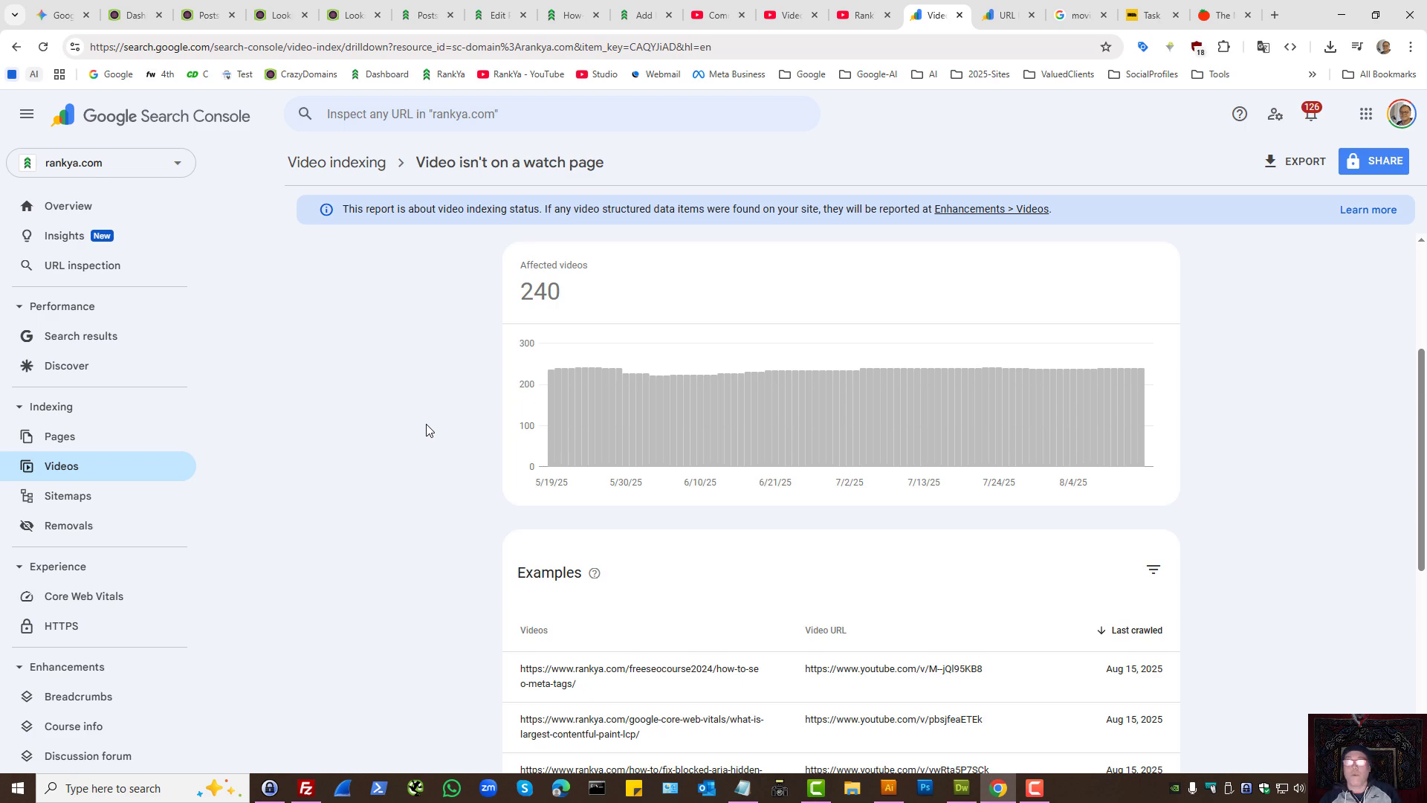
click(1090, 9)
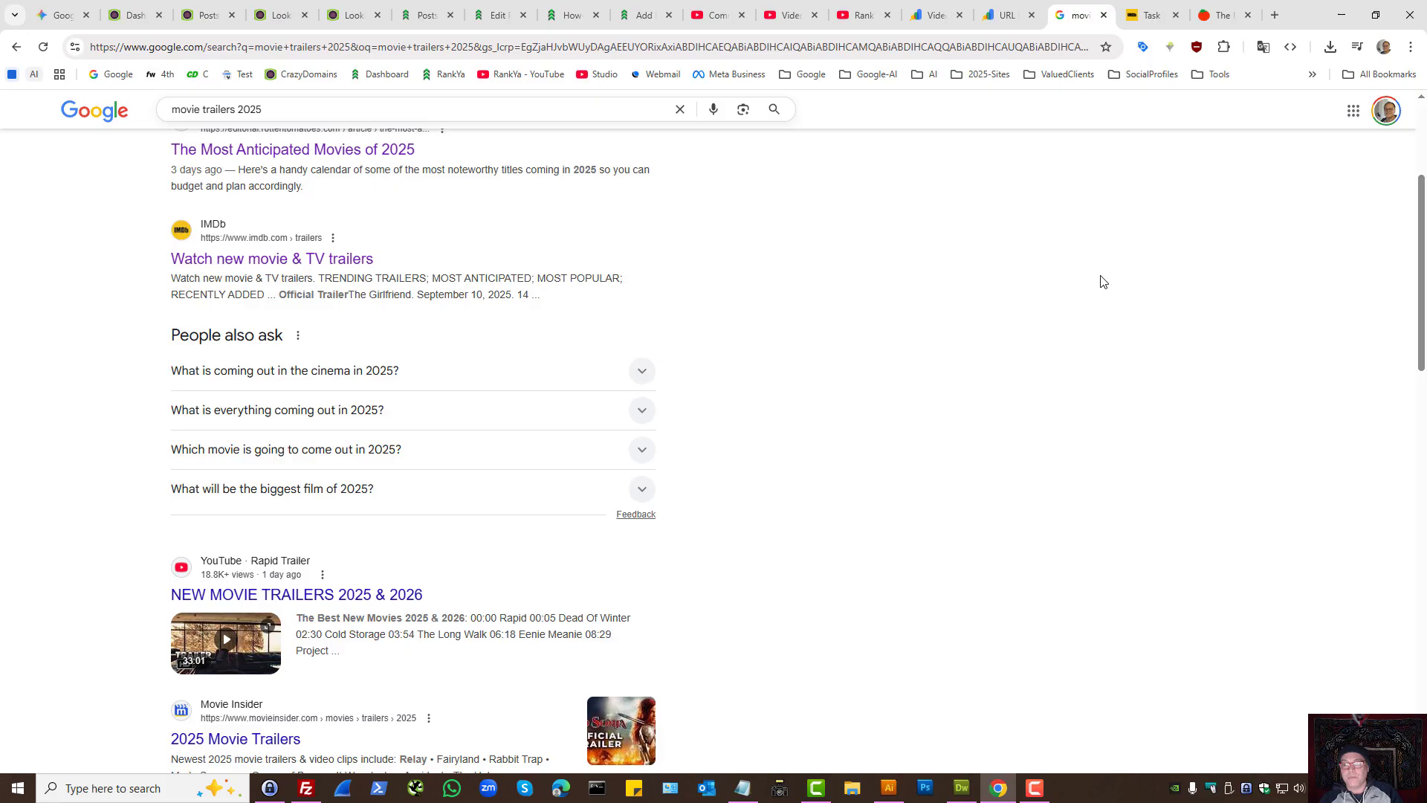
click(1152, 14)
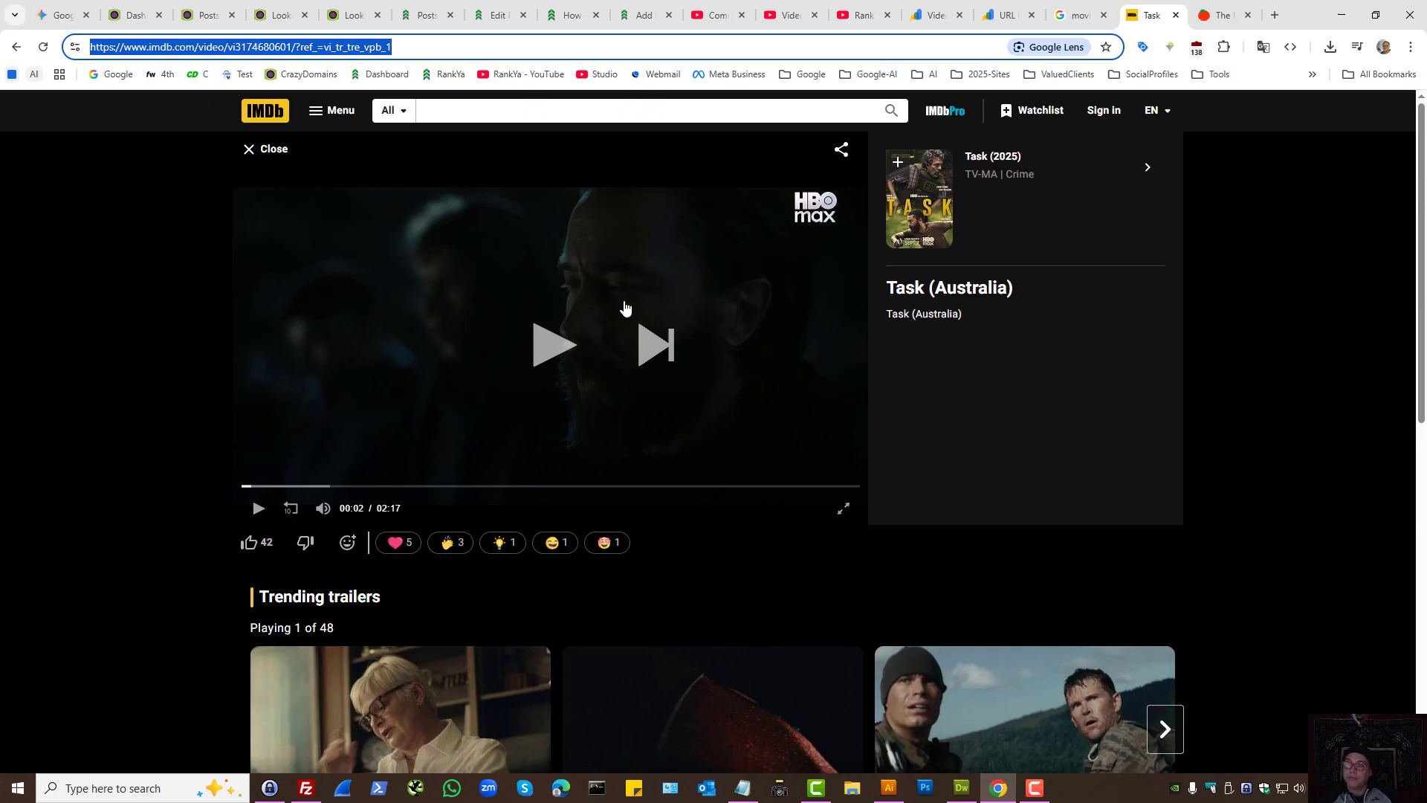
click(1225, 14)
scroll(1245, 430, up, 4)
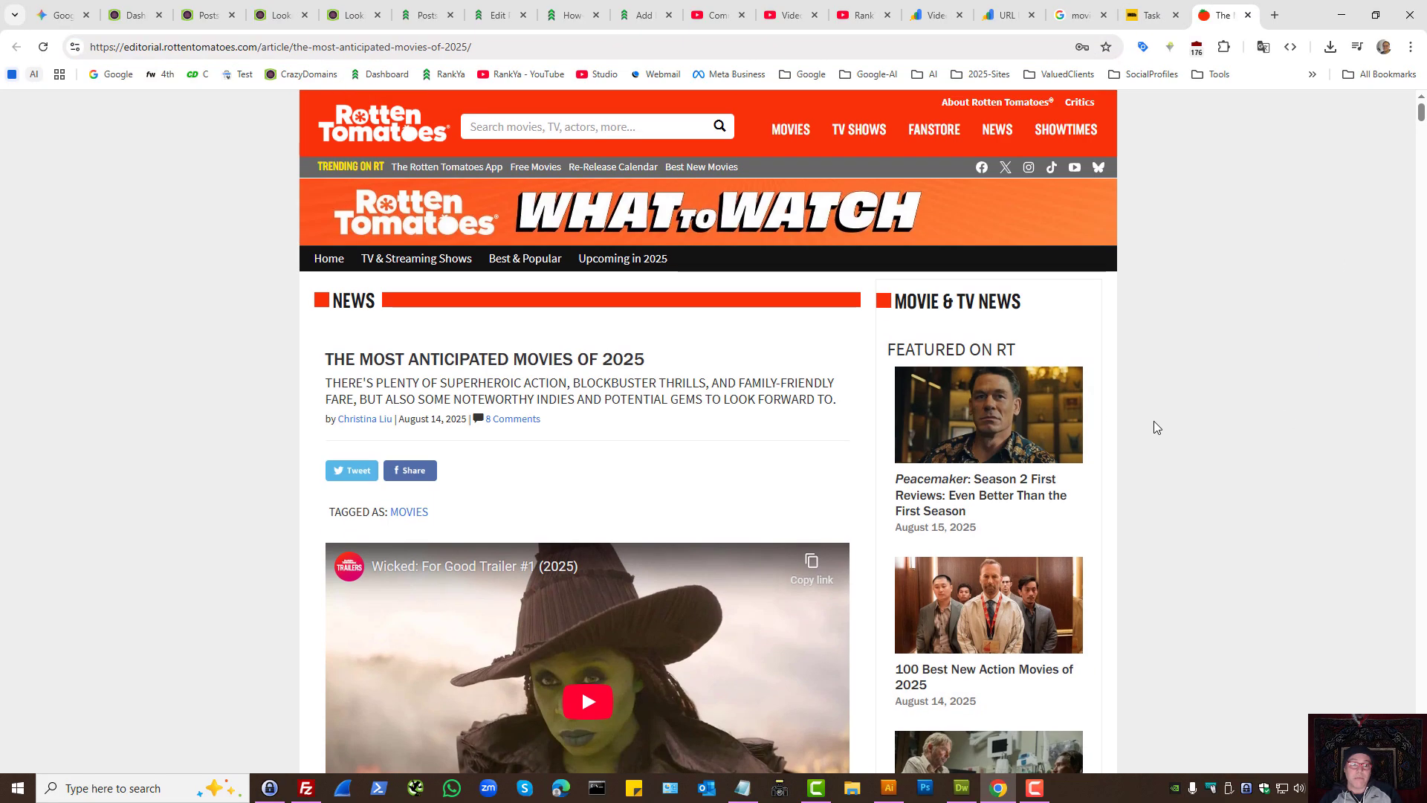
drag(309, 350, 654, 371)
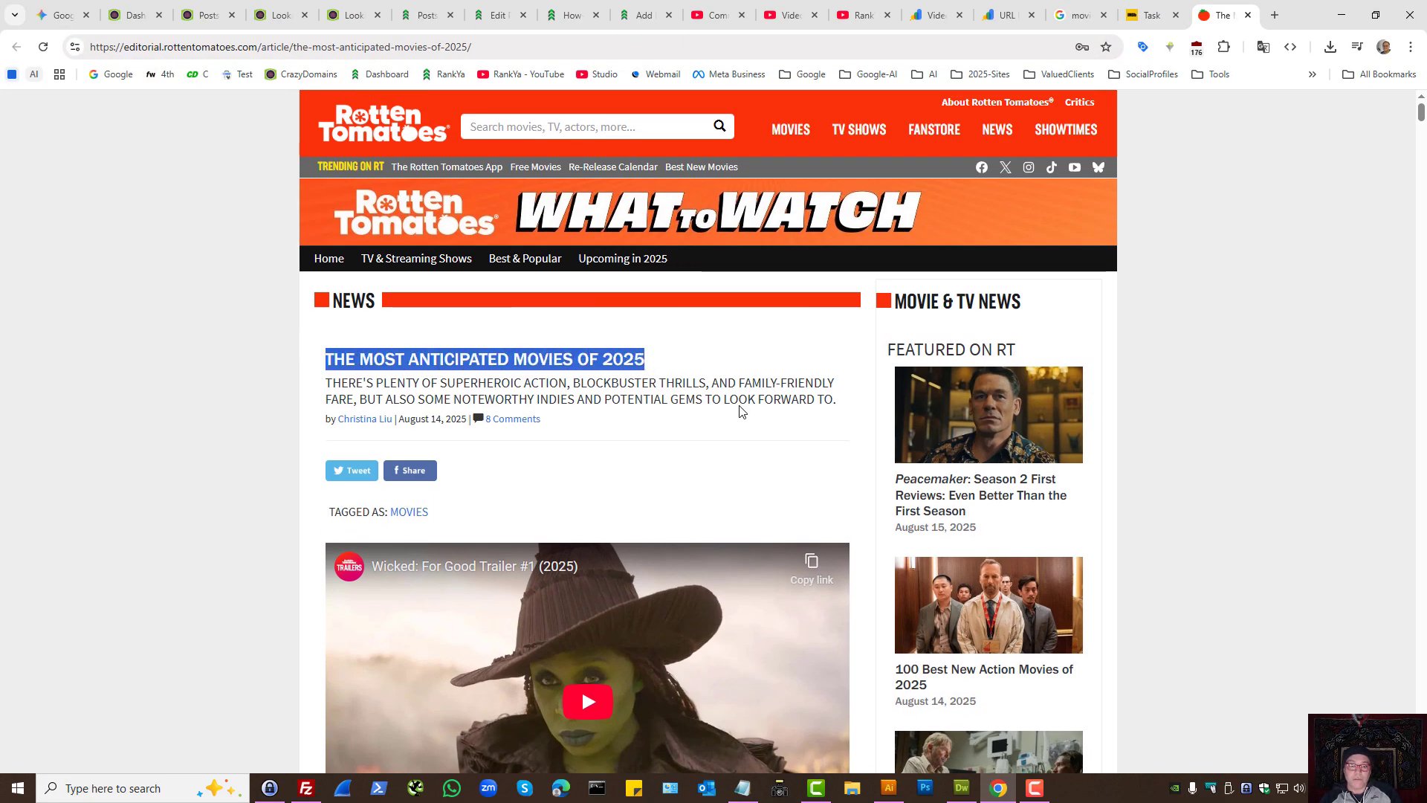
scroll(773, 419, down, 3)
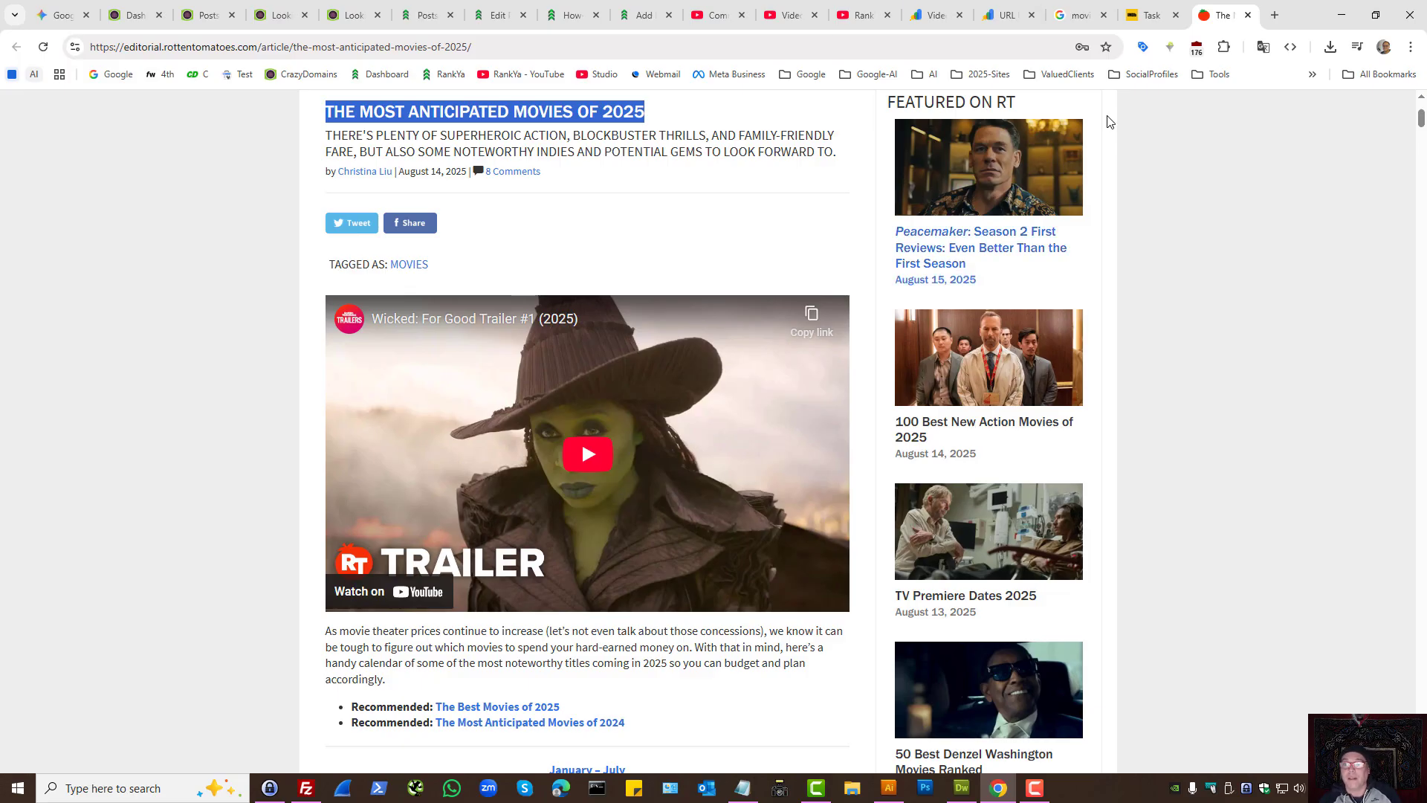
click(936, 9)
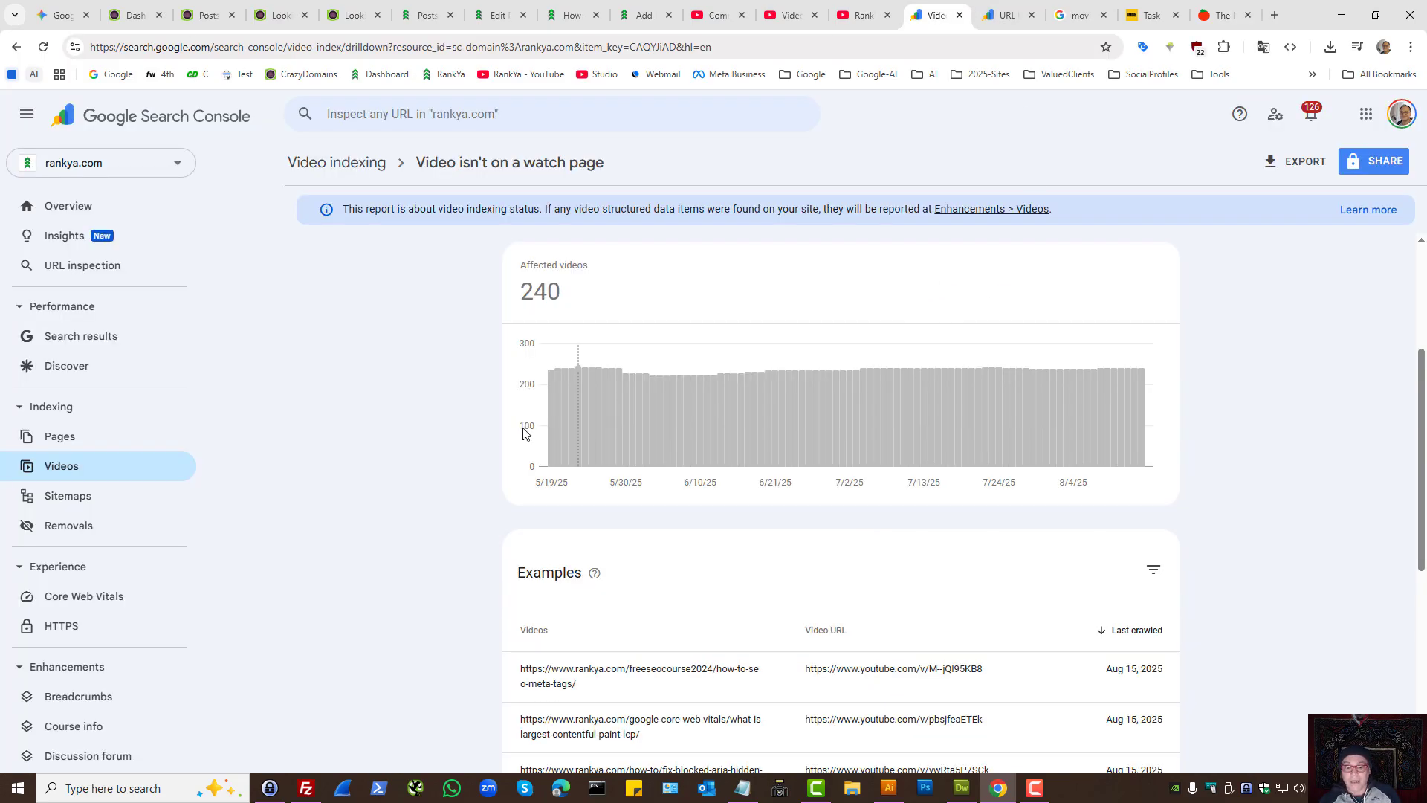
scroll(485, 525, down, 3)
scroll(481, 535, up, 7)
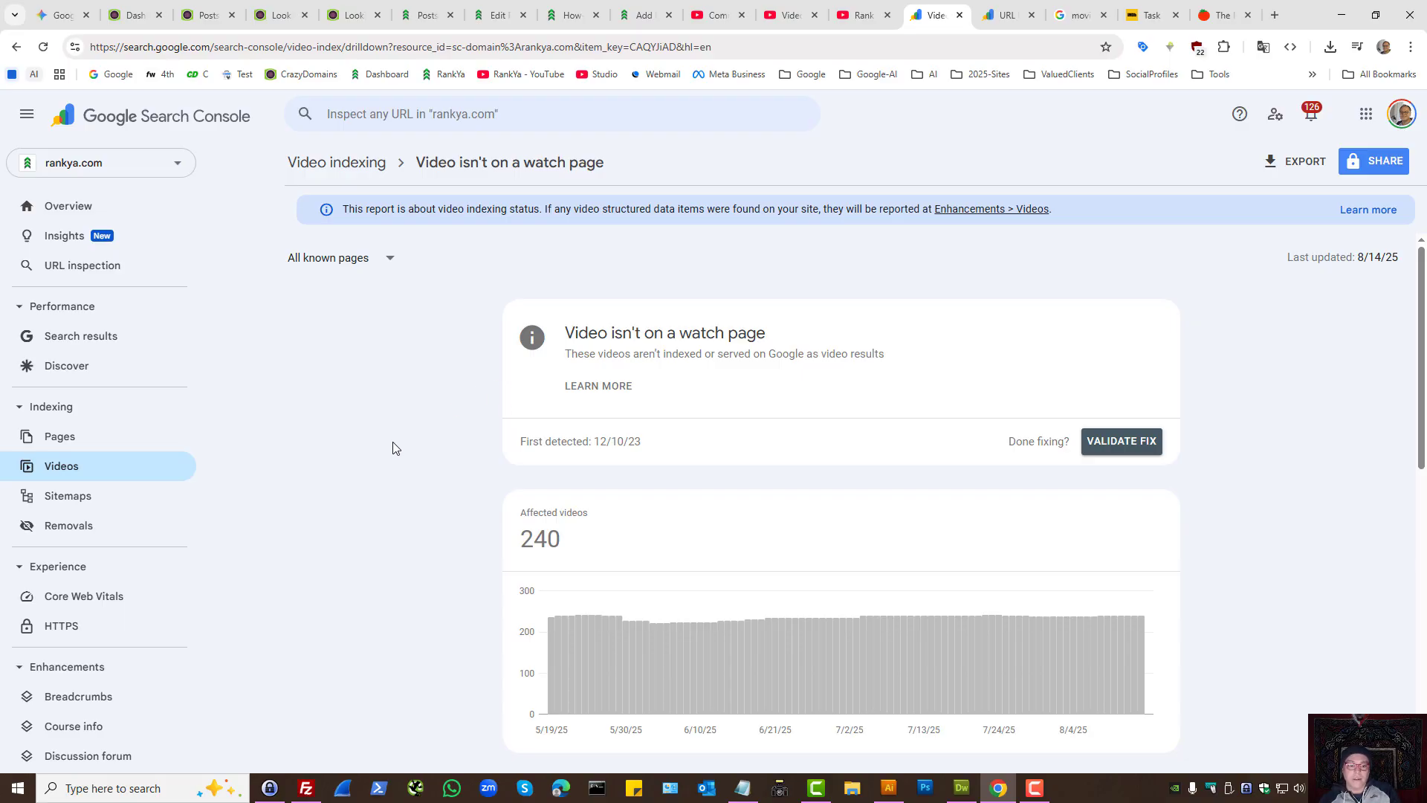
scroll(396, 448, down, 3)
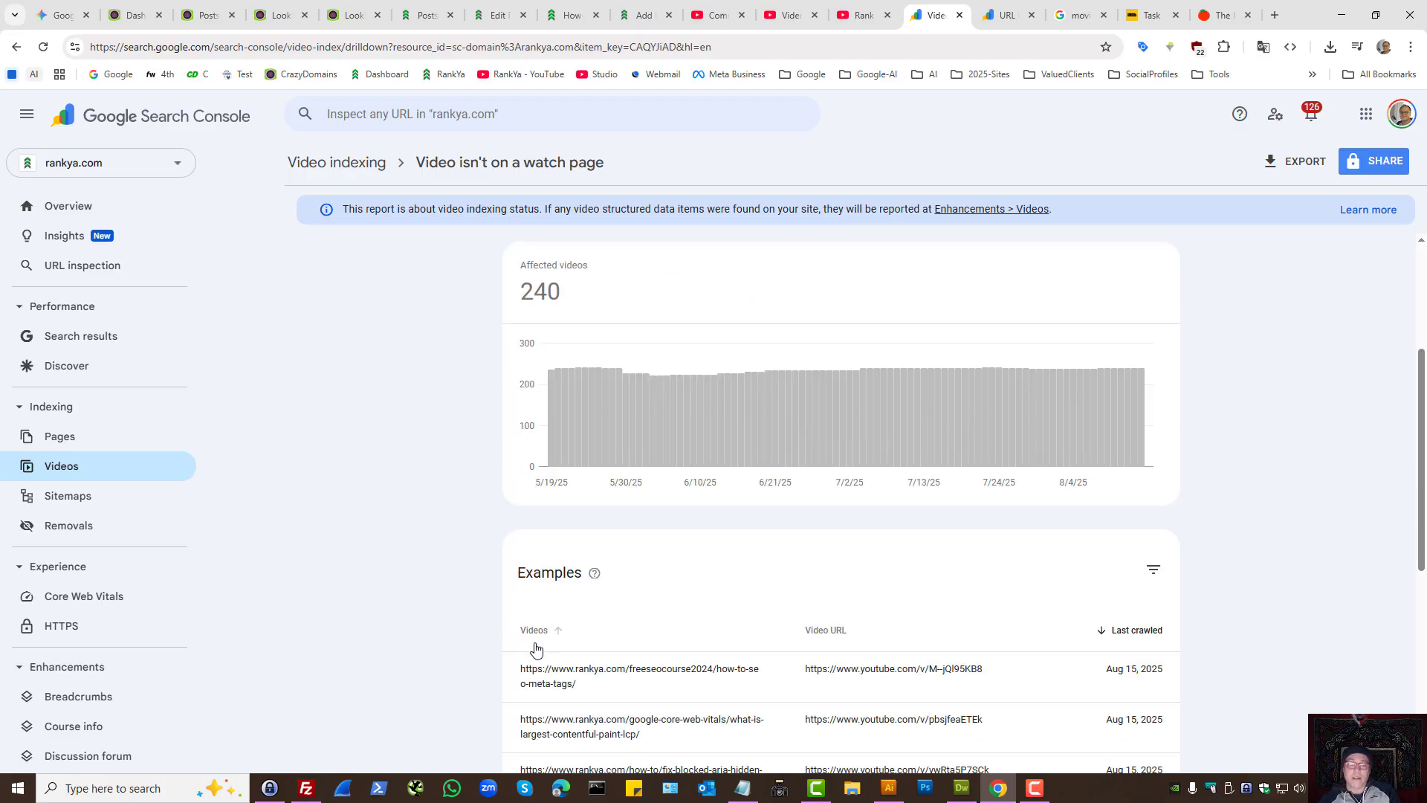
key(ctrl+8)
scroll(364, 381, up, 10)
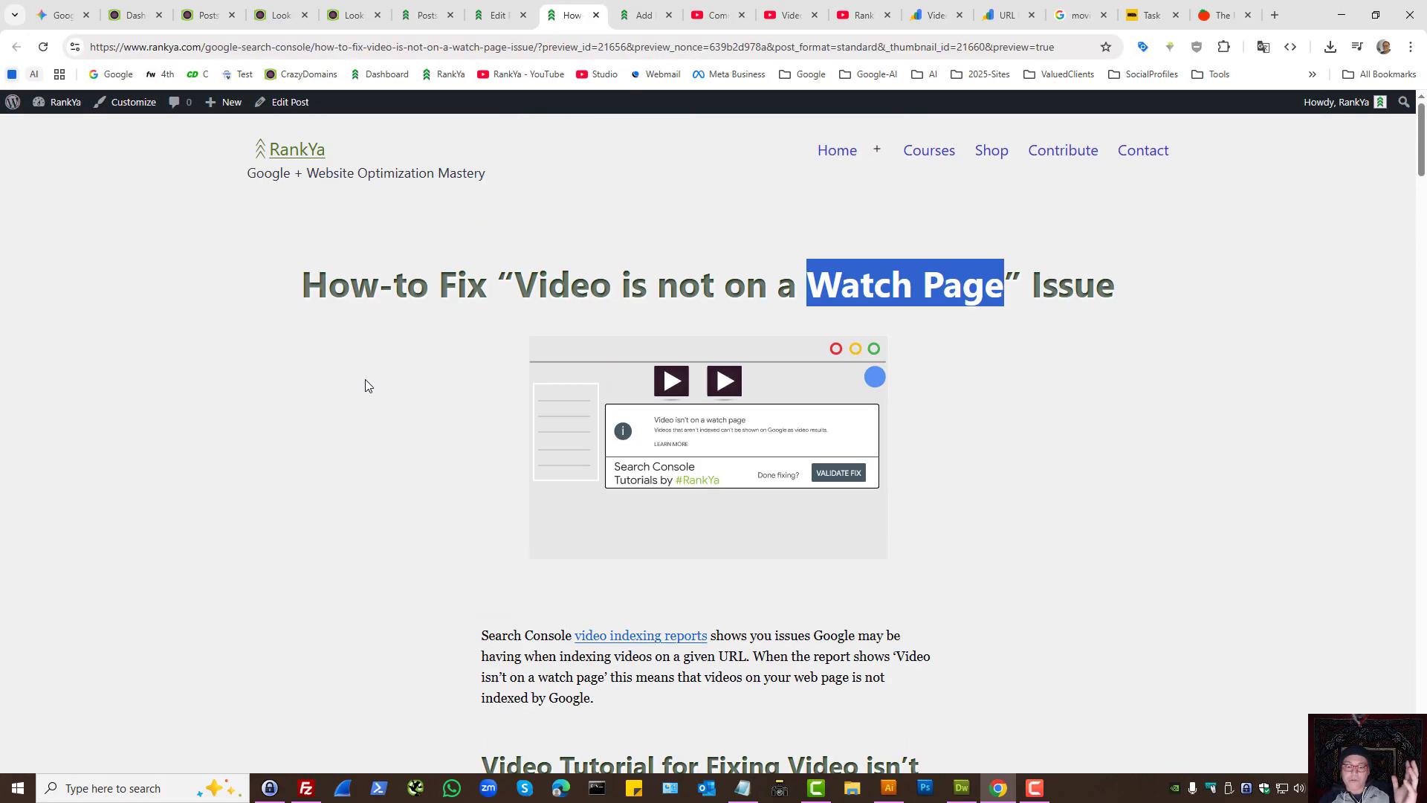
scroll(380, 485, down, 3)
scroll(380, 484, down, 3)
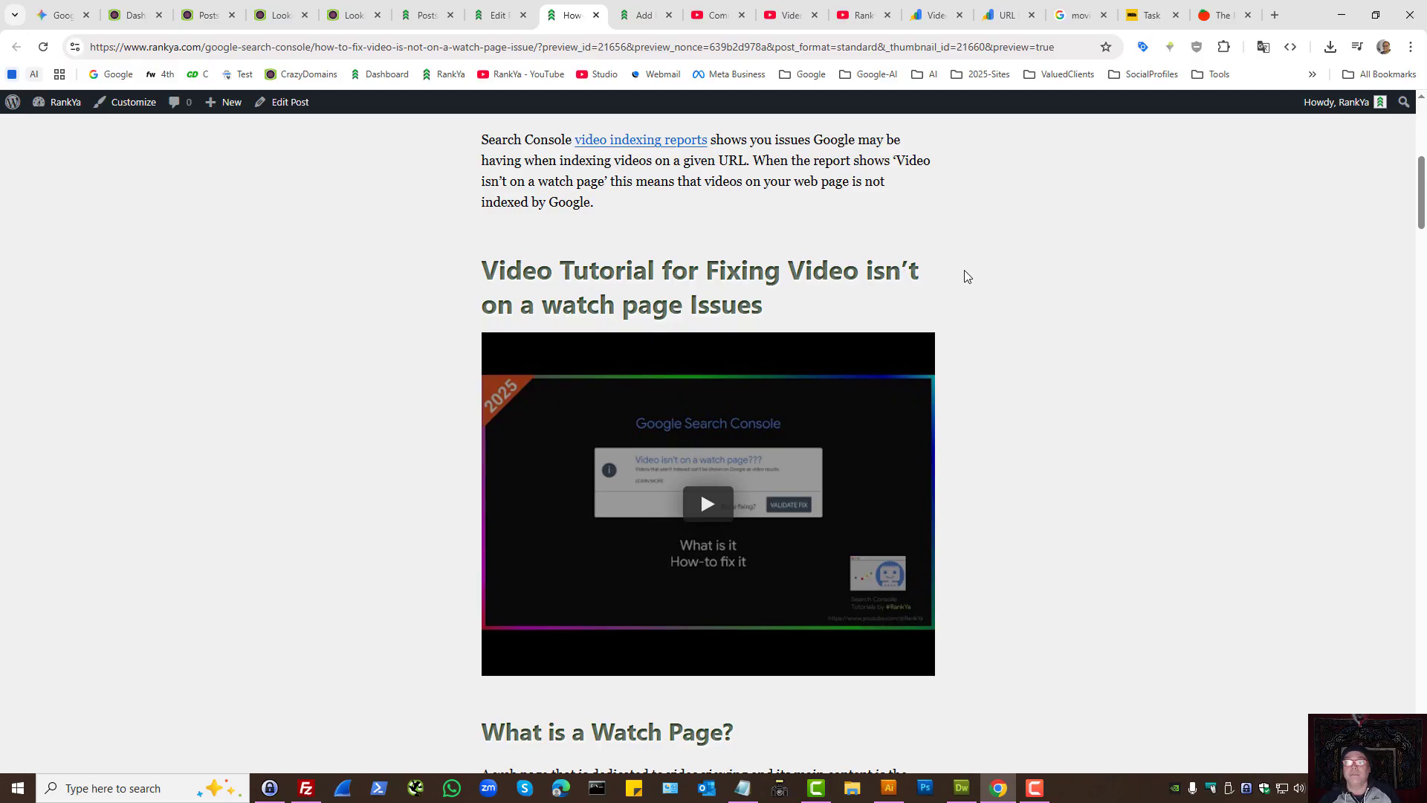
scroll(975, 277, up, 7)
click(916, 6)
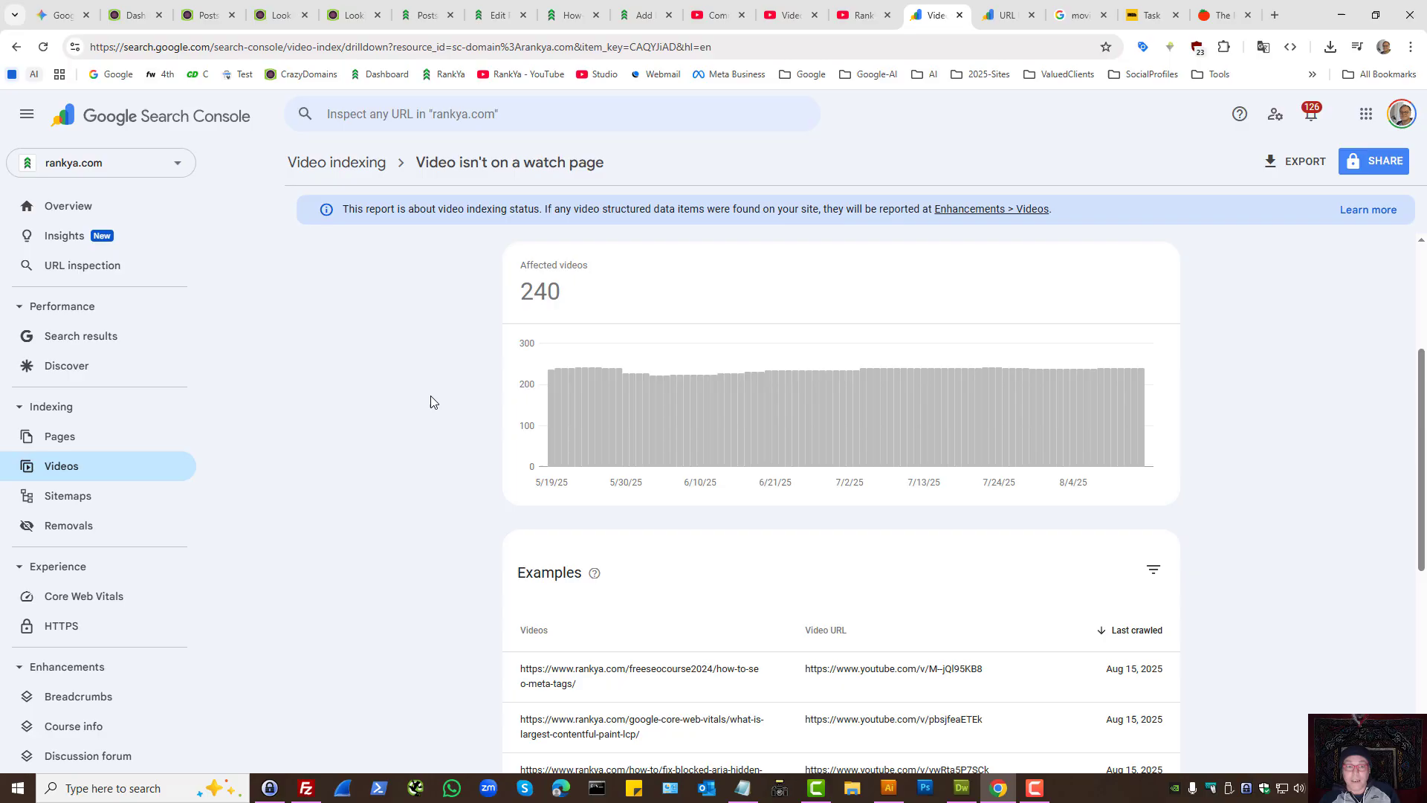
- Move between the WordPress Add Post and Search Console tabs, ending on the 'Looking for Cheapest Web Hosting in Australia?' post
click(645, 9)
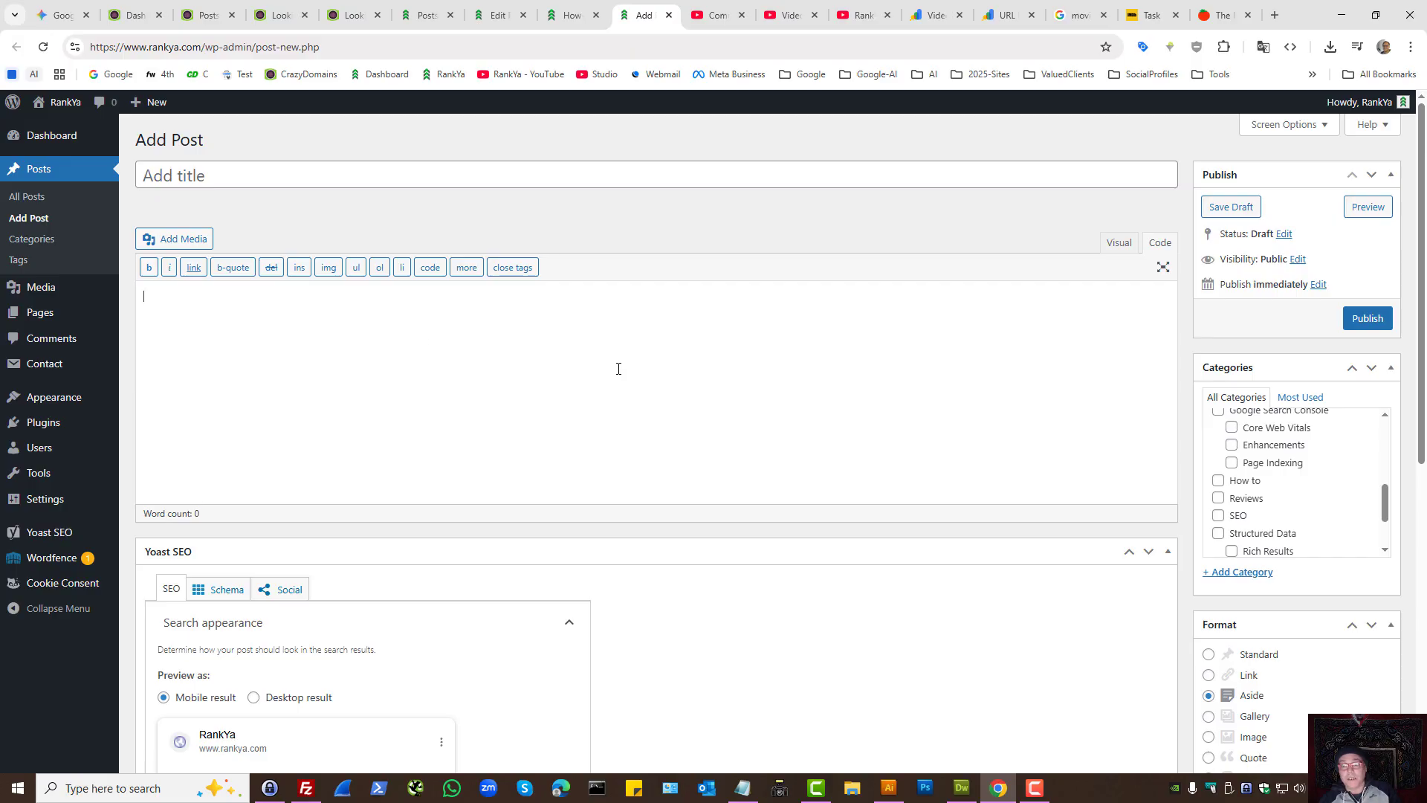
click(935, 15)
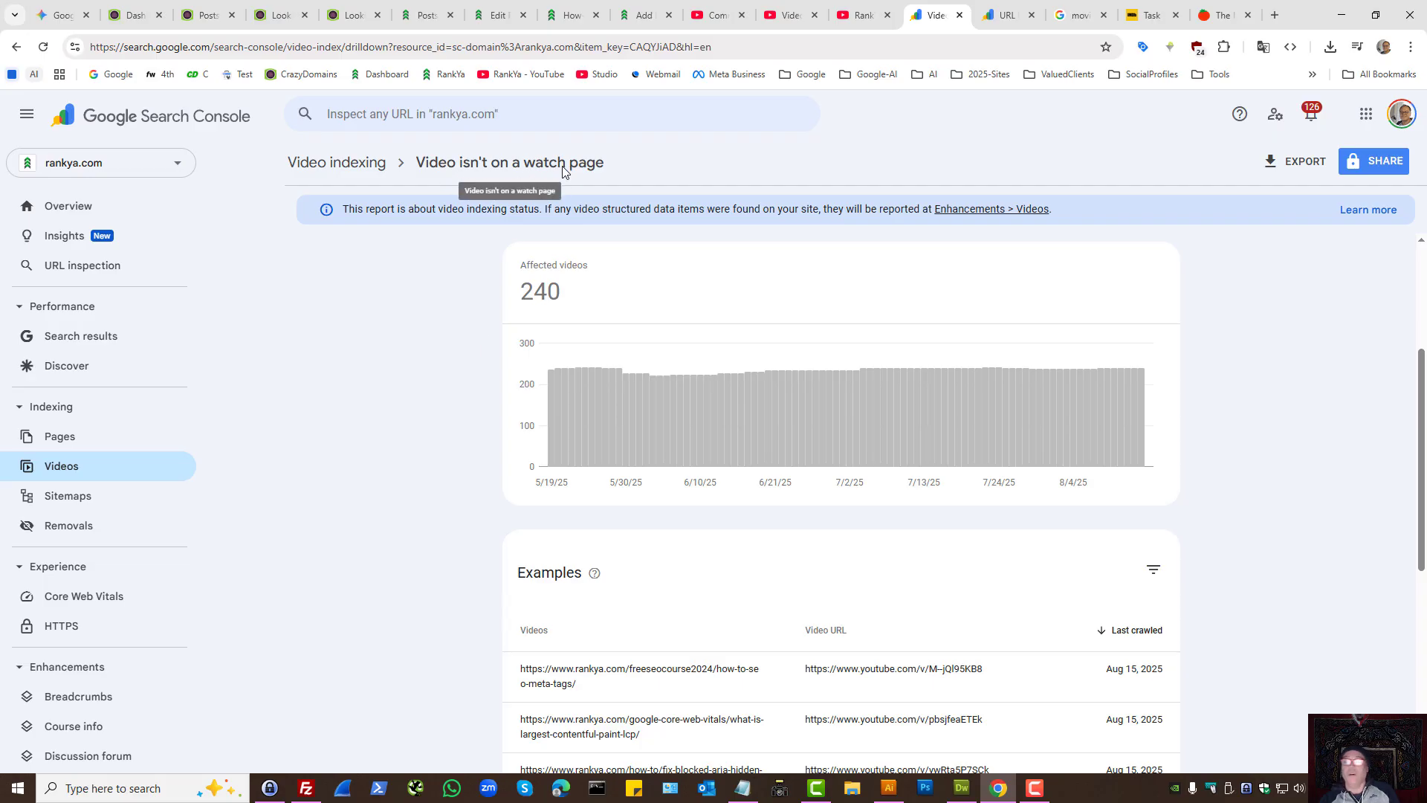
click(640, 15)
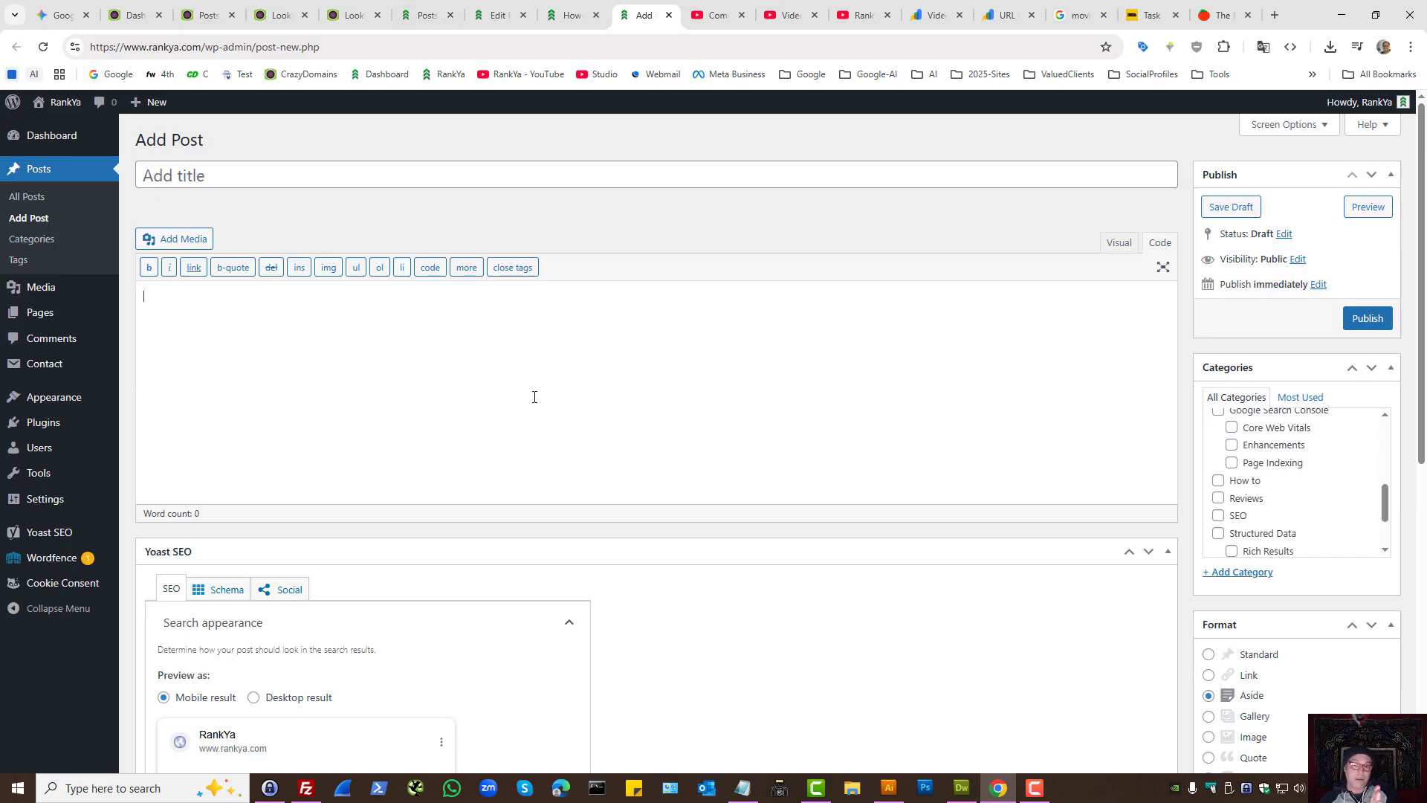
click(276, 11)
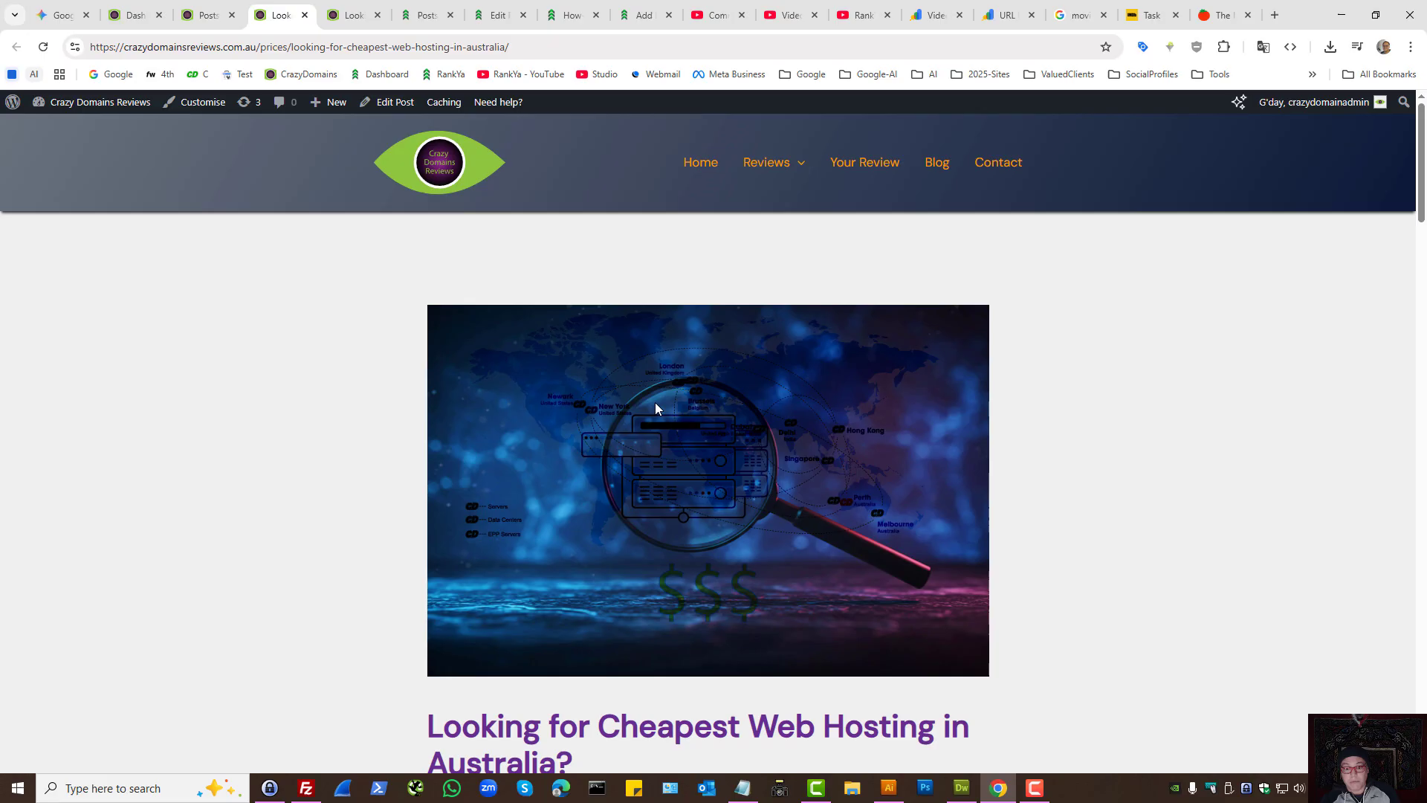
- View the hosting post with its embedded video, then return to the 'Video isn't on a watch page' report
click(353, 15)
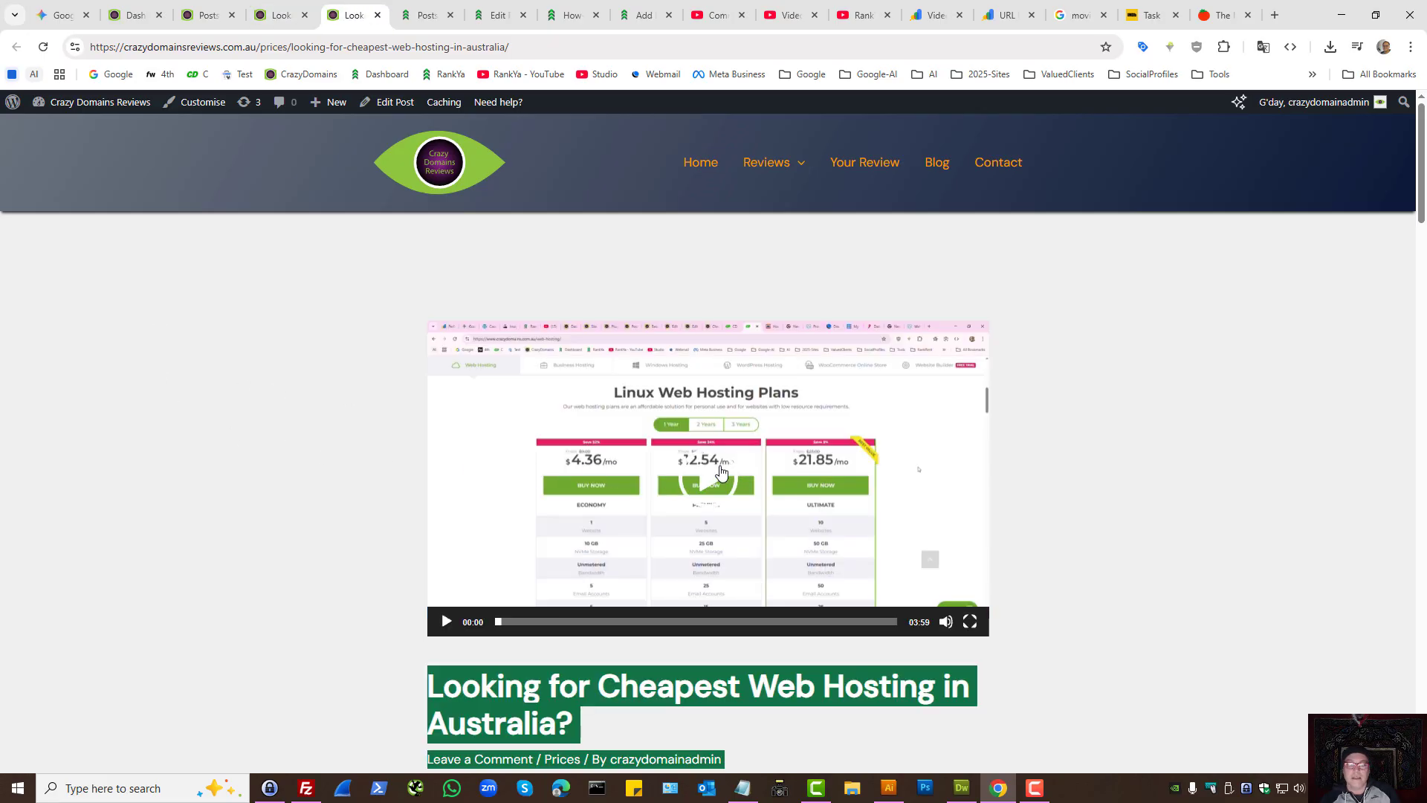
click(311, 491)
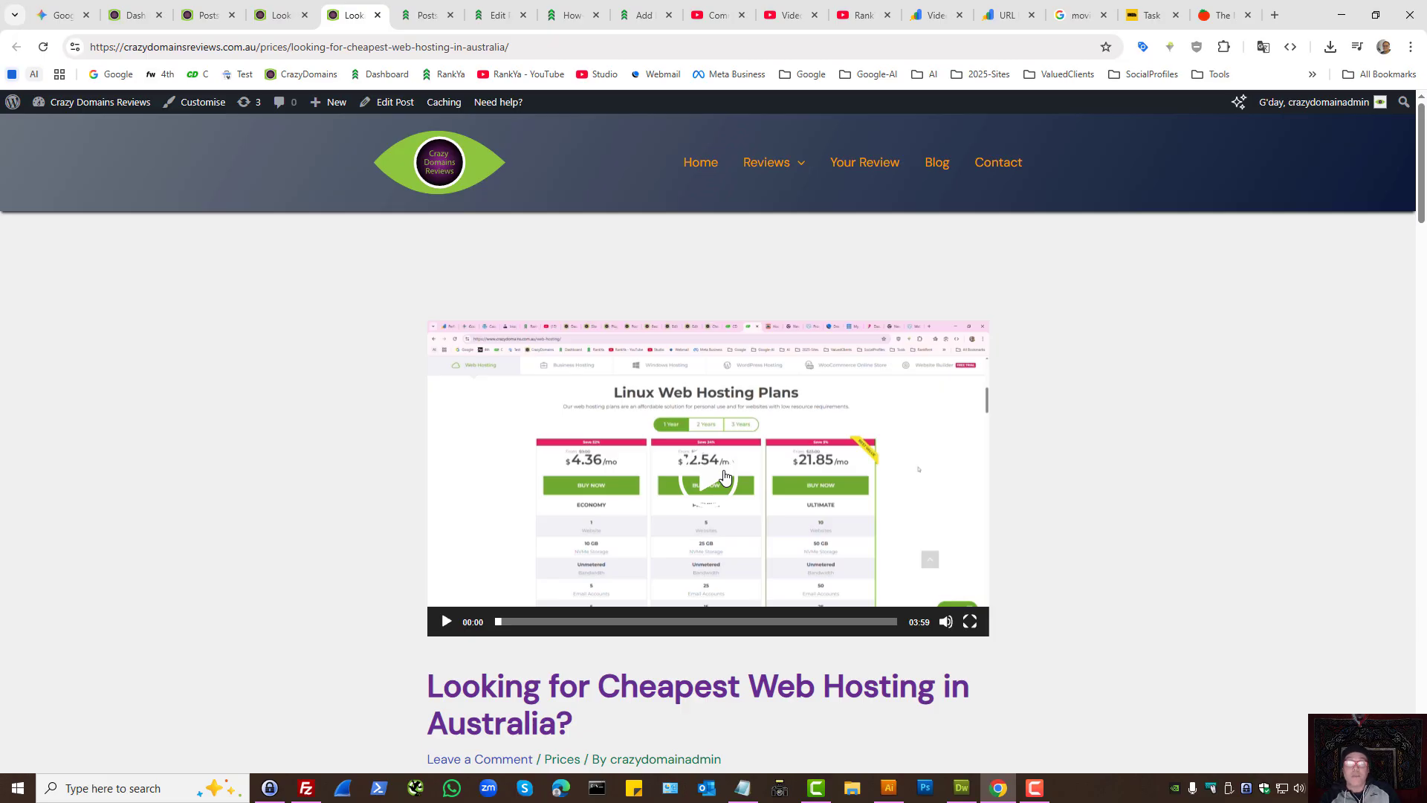
click(932, 15)
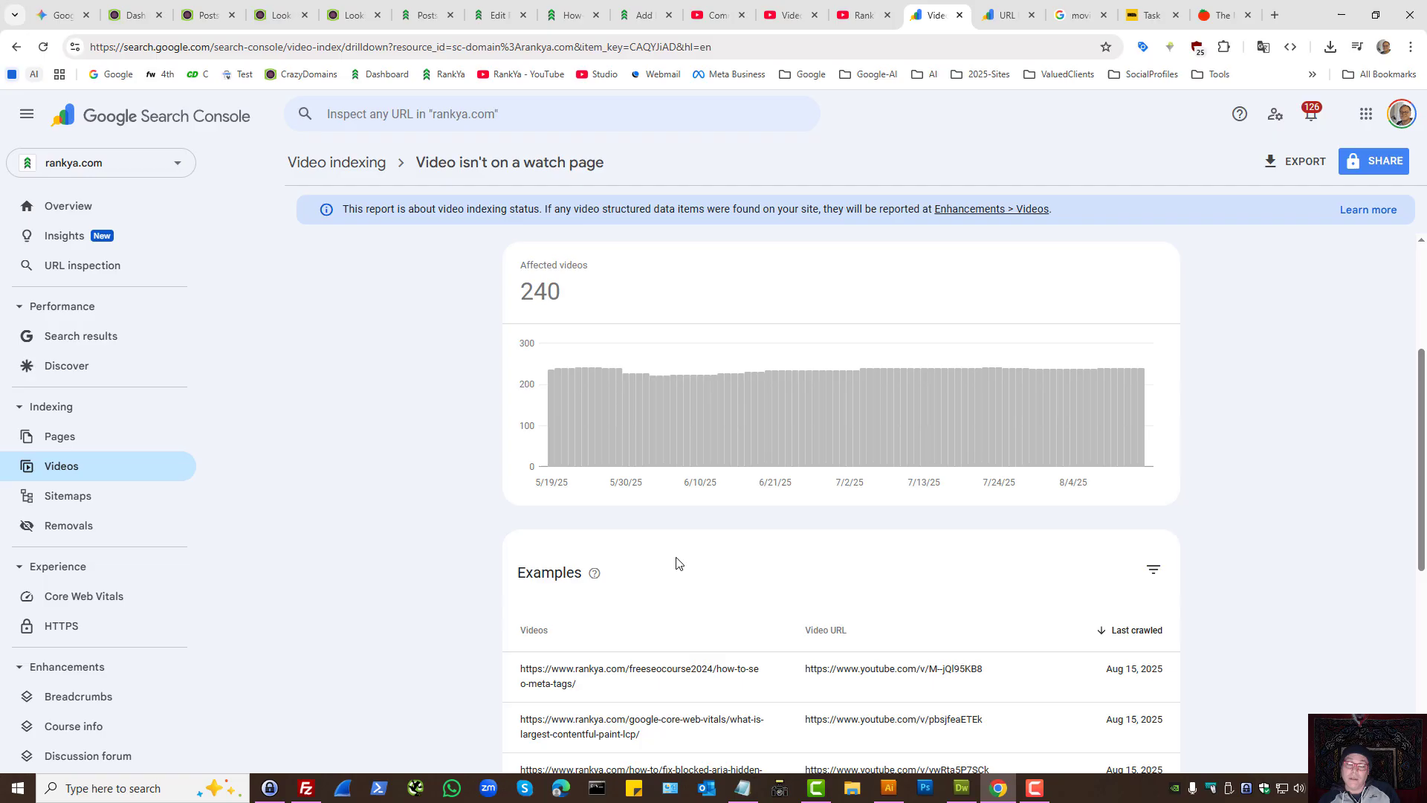
- Open the fix-blocked-aria-hidden example's video details and copy its page URL
scroll(673, 565, down, 3)
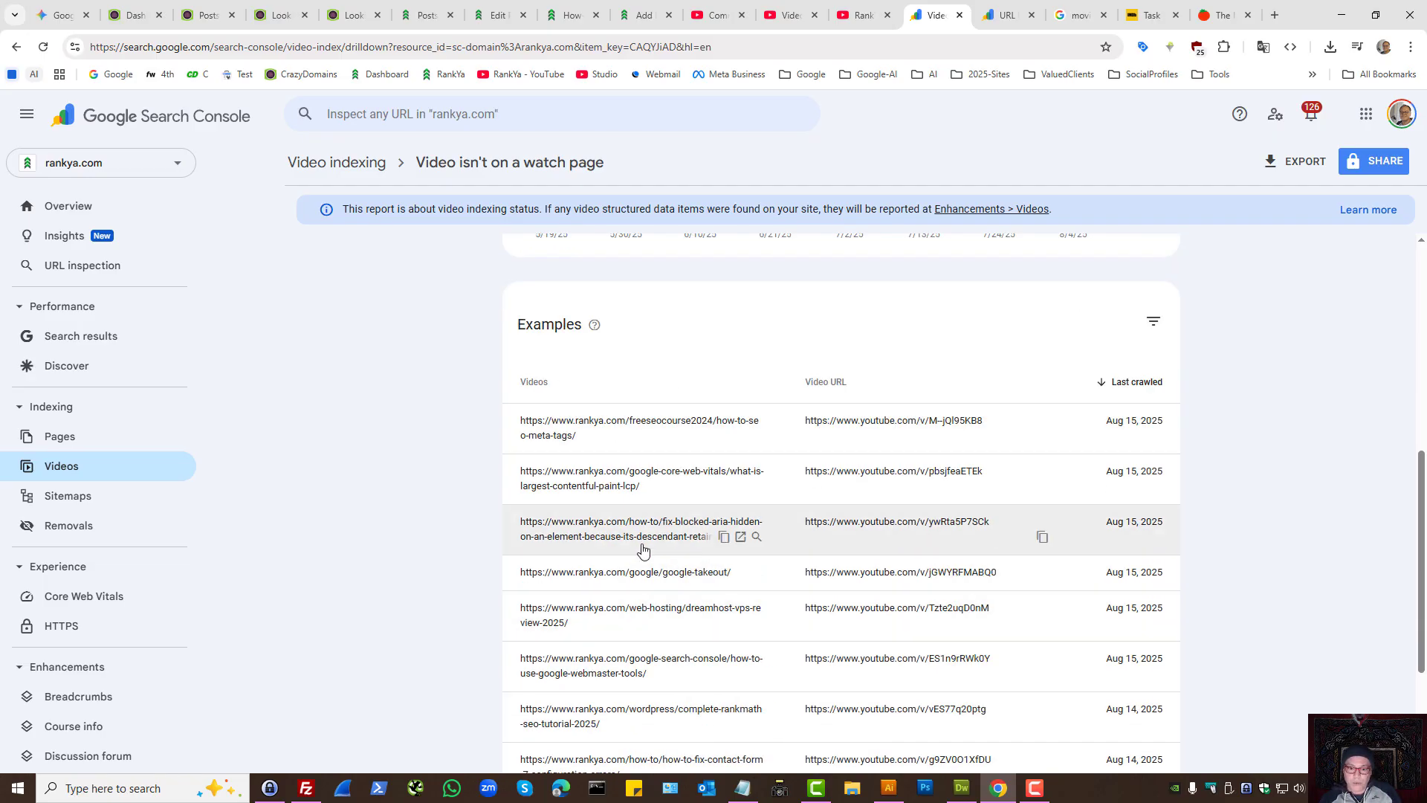
click(688, 534)
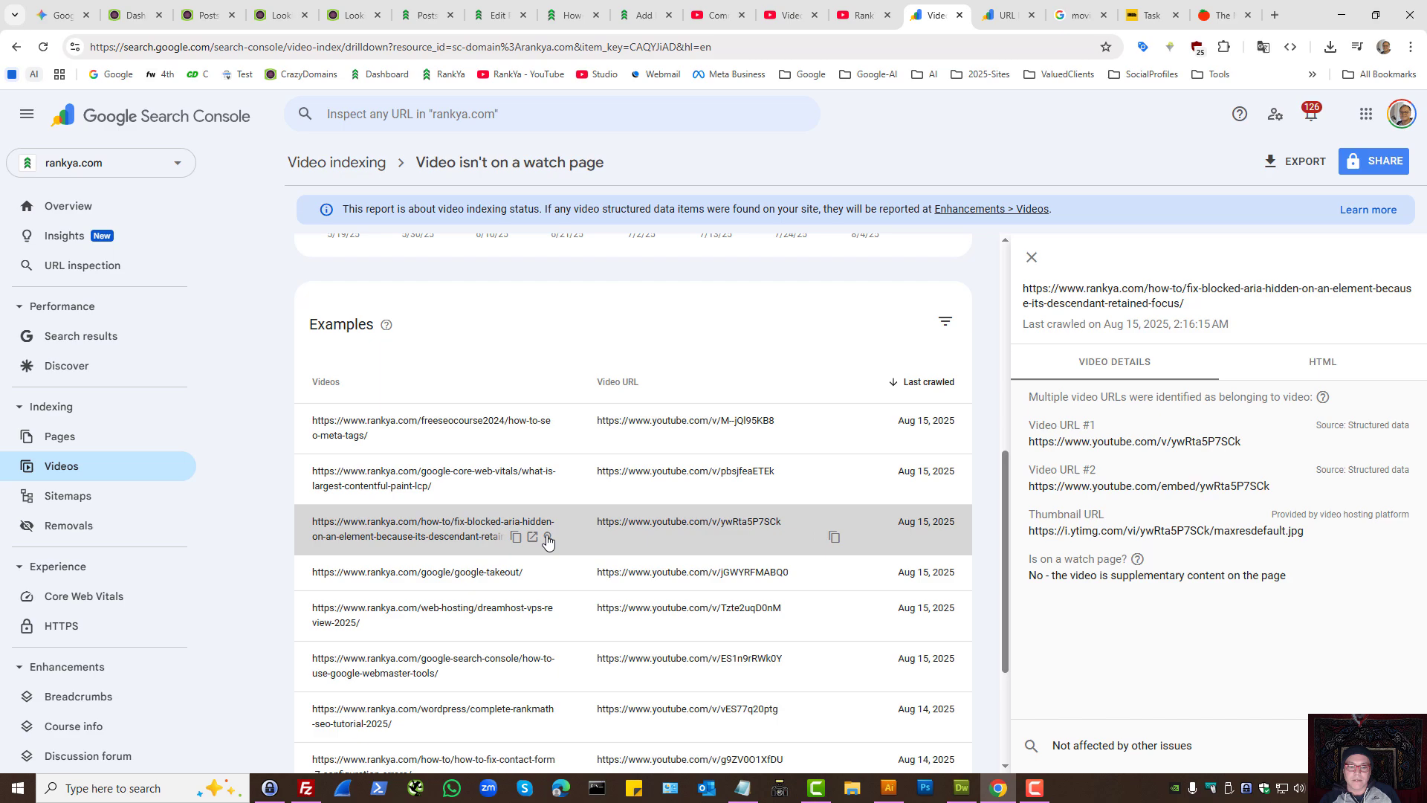
click(516, 538)
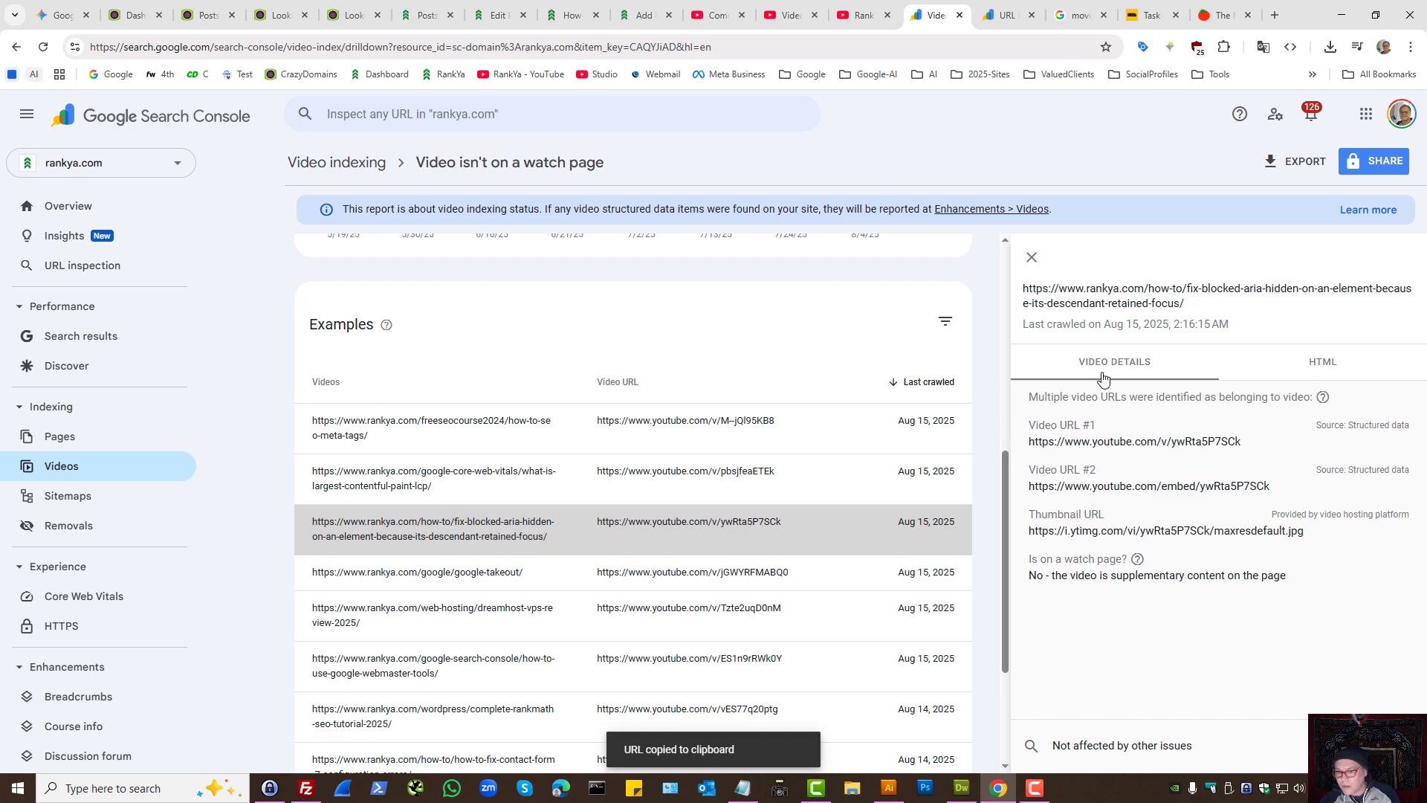
click(1032, 258)
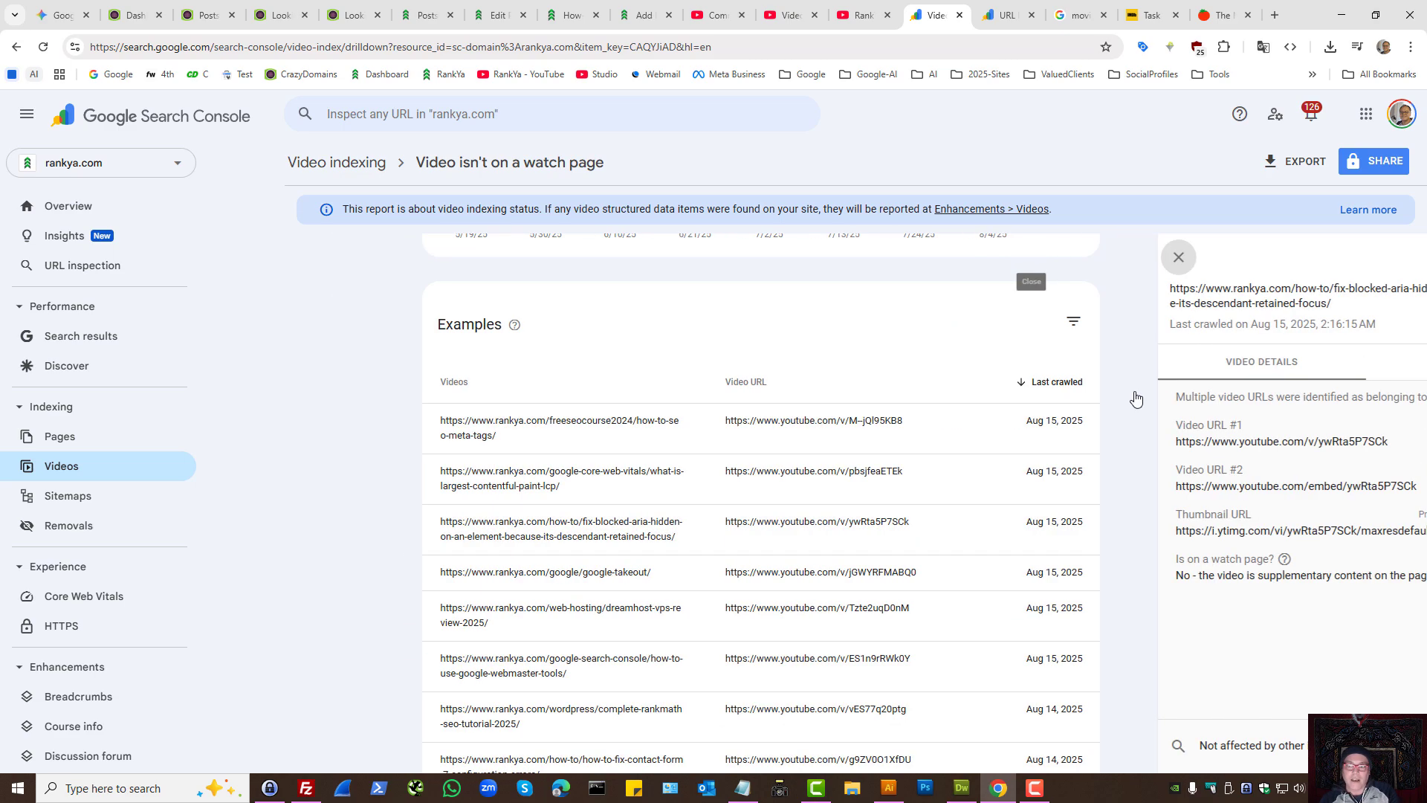
click(364, 114)
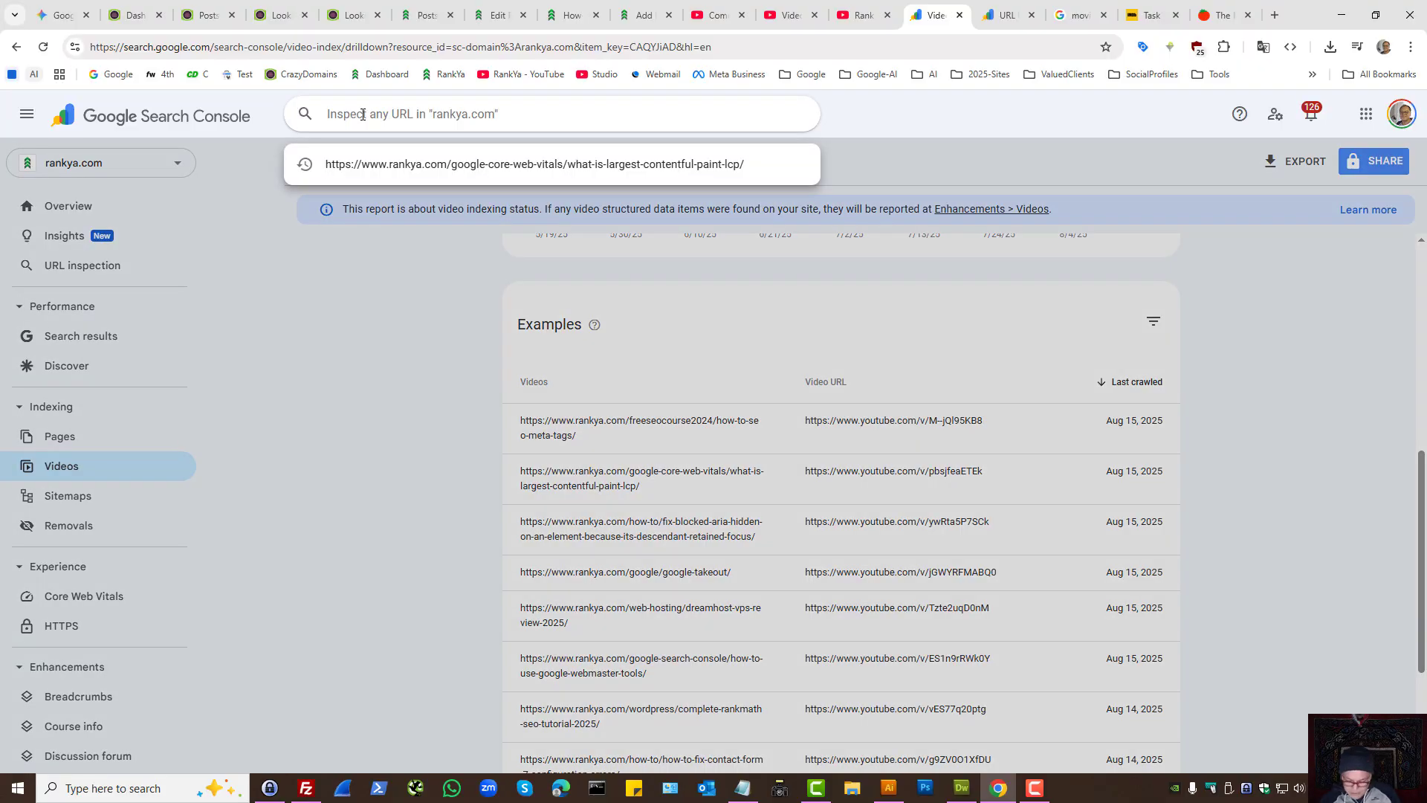
- Inspect the aria-hidden article URL, showing it is indexed without a video, and preview the article in a new tab
key(ctrl+v)
key(Return)
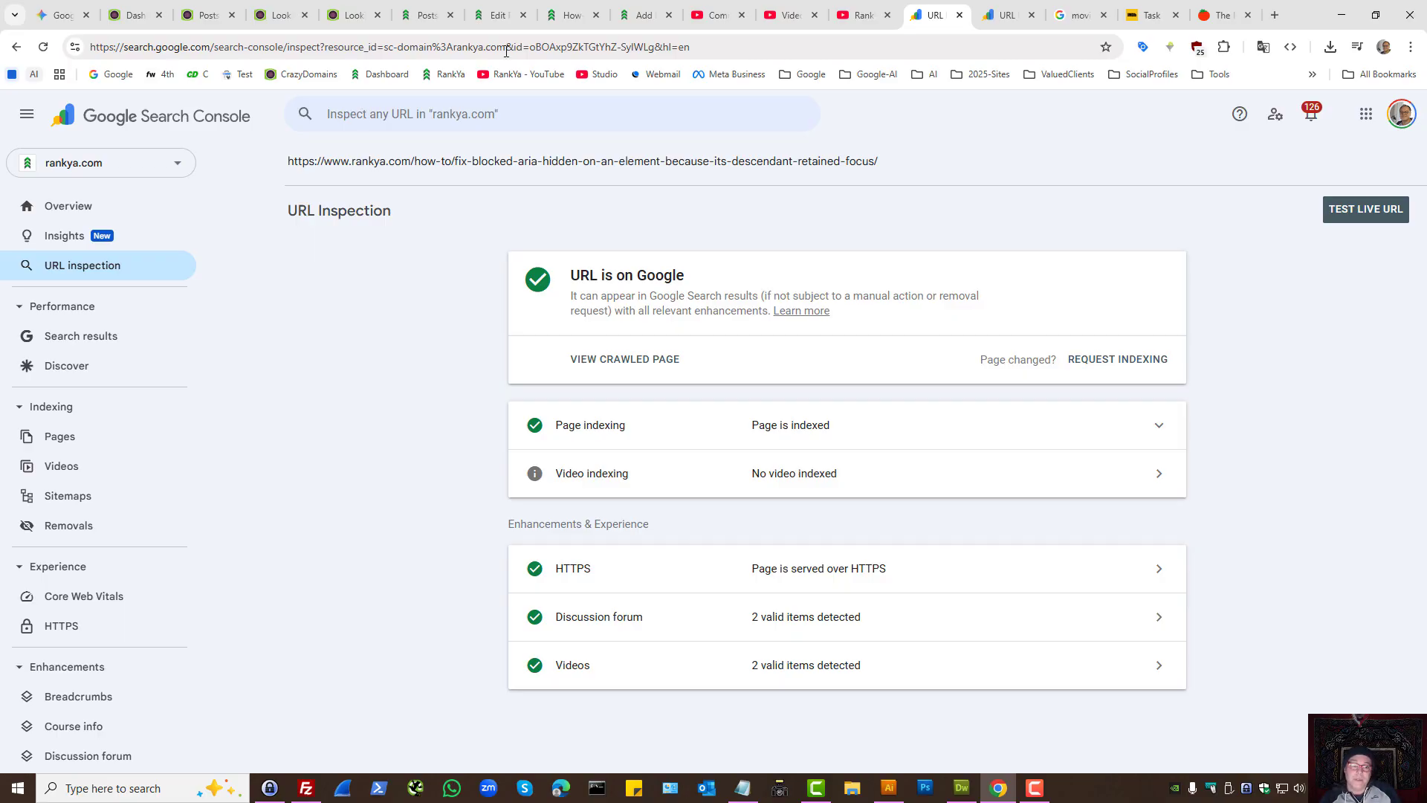
triple_click(514, 161)
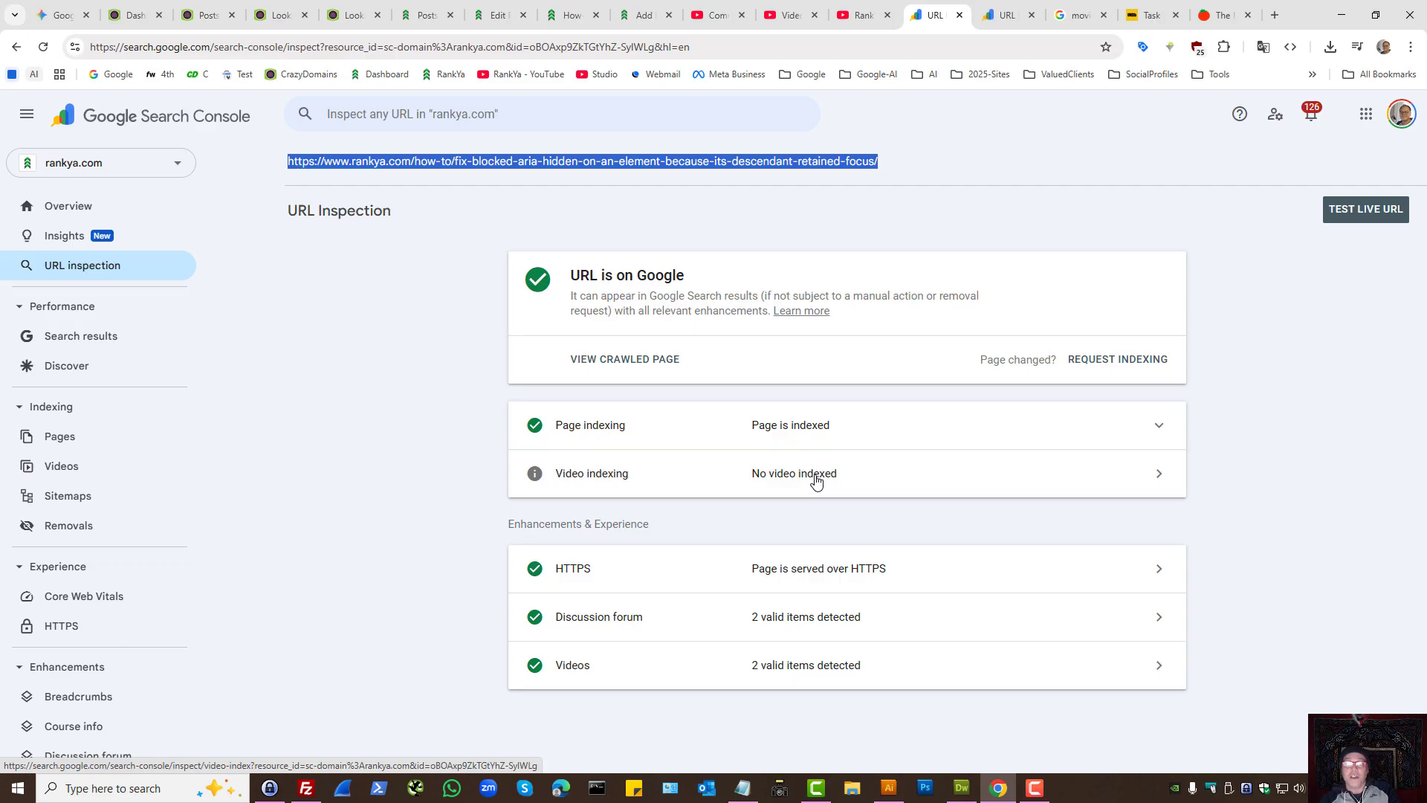
right_click(669, 158)
click(713, 177)
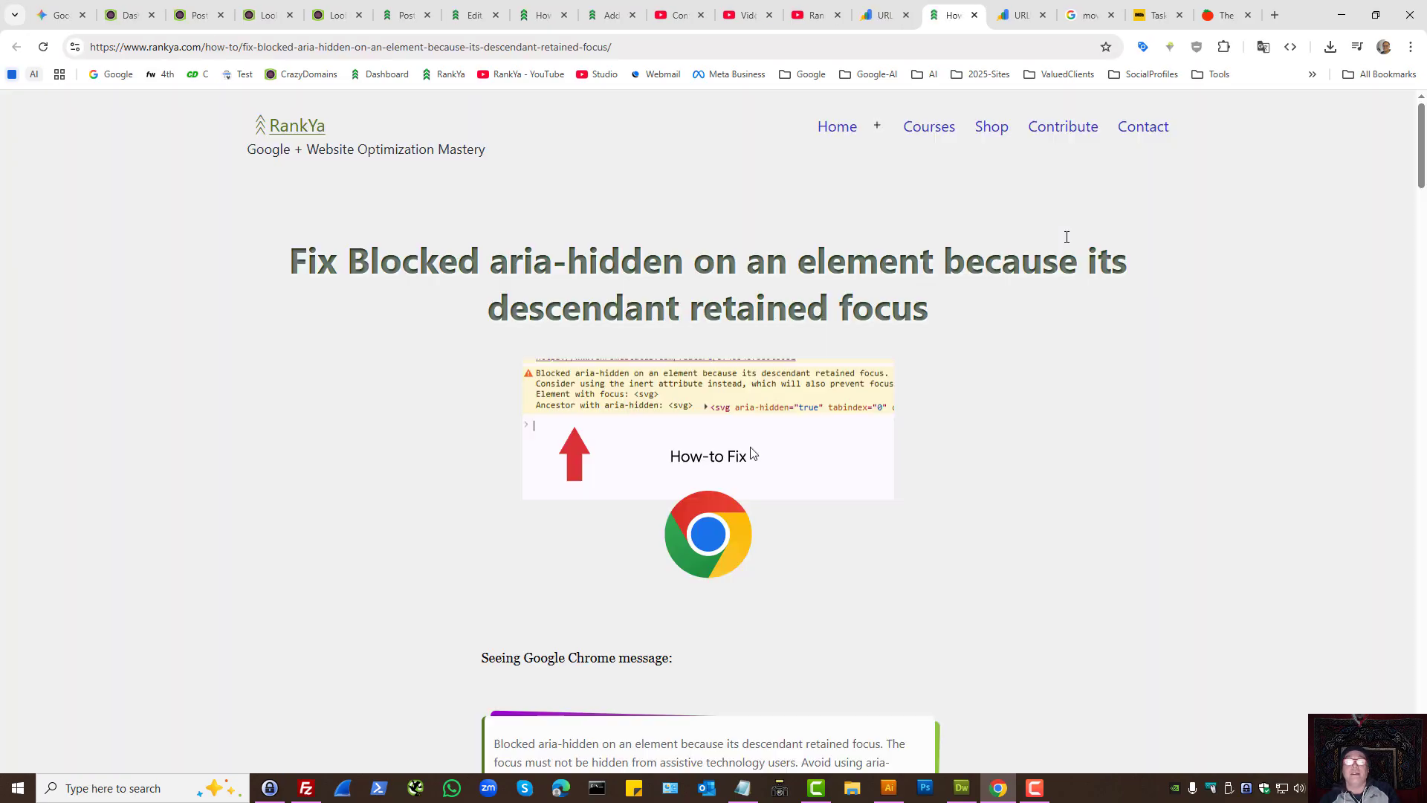
scroll(966, 403, down, 4)
scroll(956, 449, up, 7)
drag(152, 464, 898, 483)
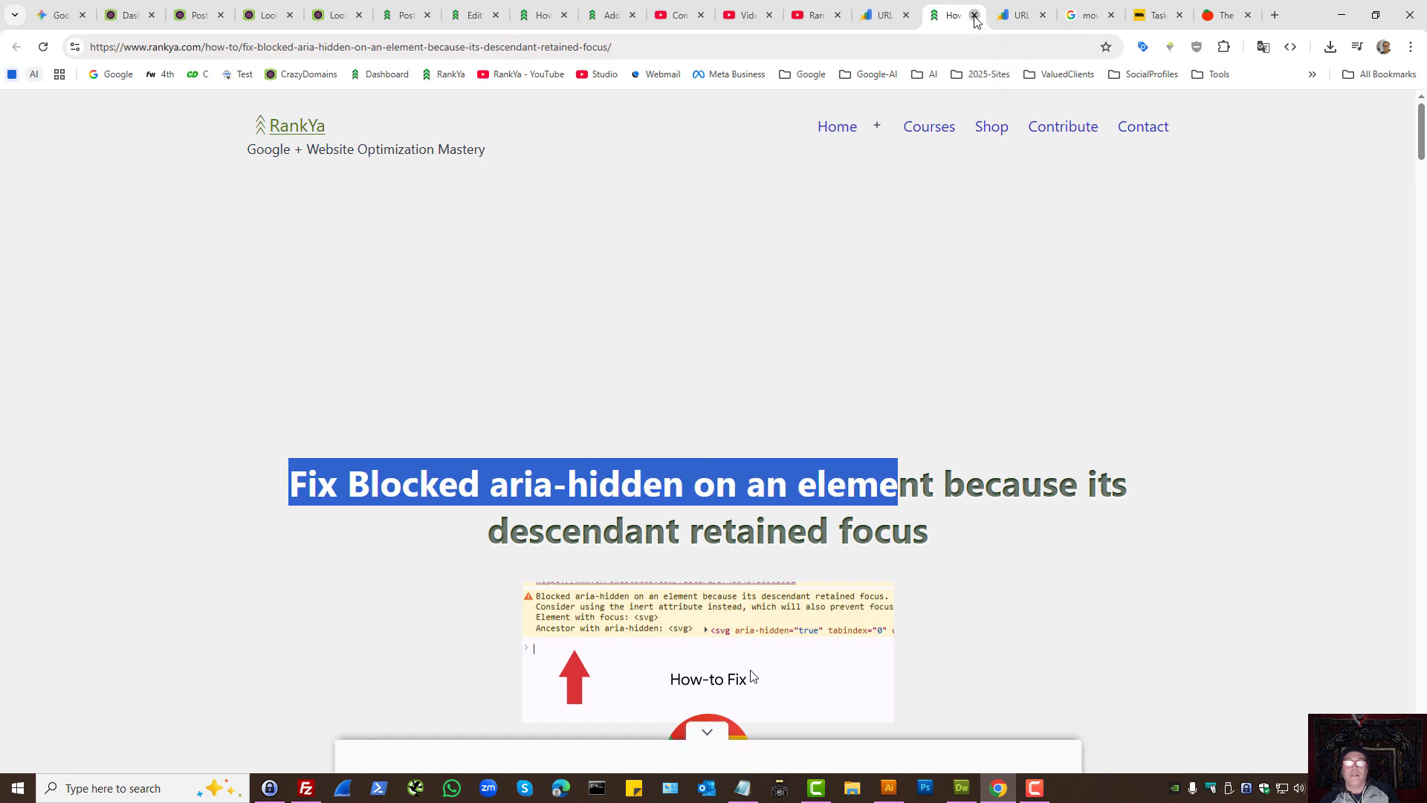
click(974, 15)
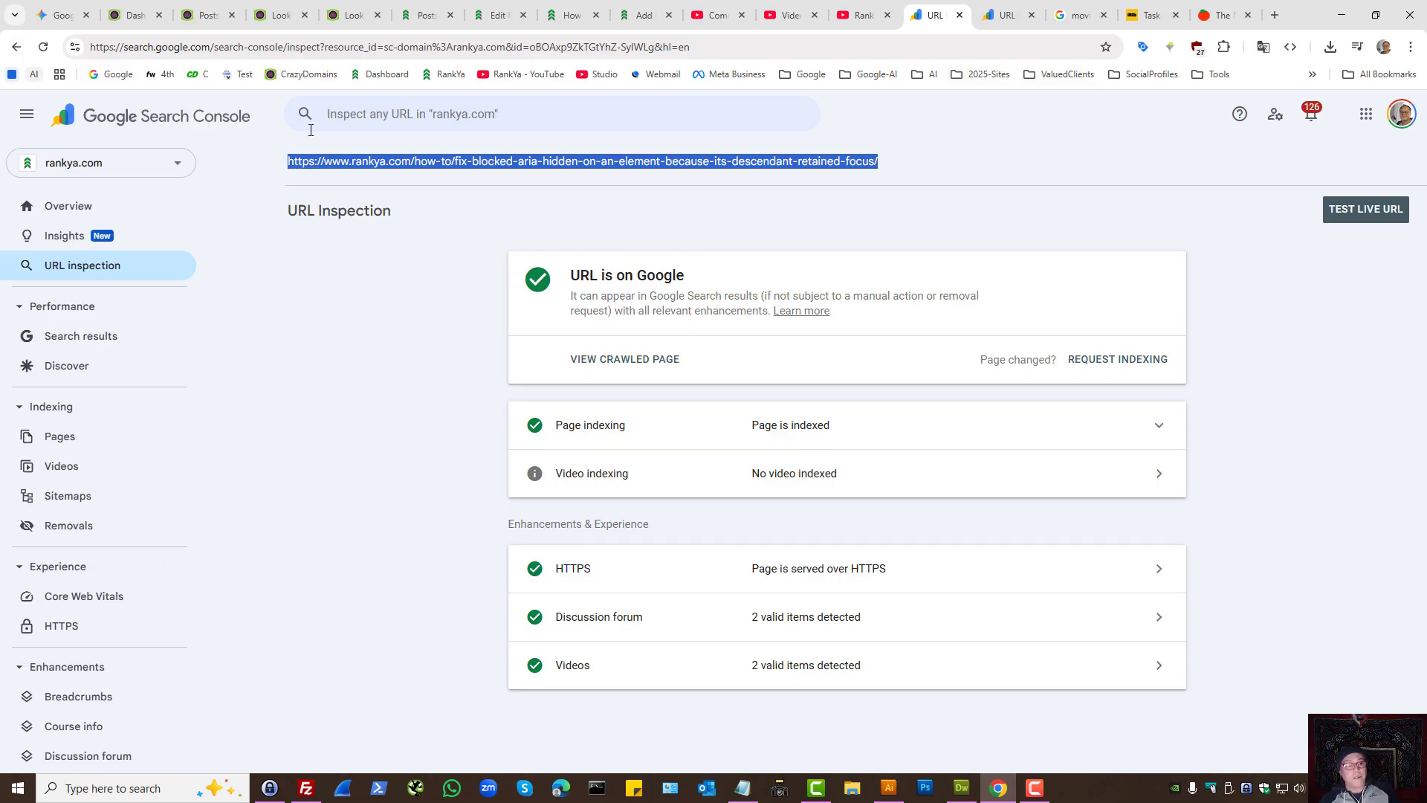
- From Indexing > Videos, reopen the 'Video isn't on a watch page' issue with its 240 videos
click(68, 467)
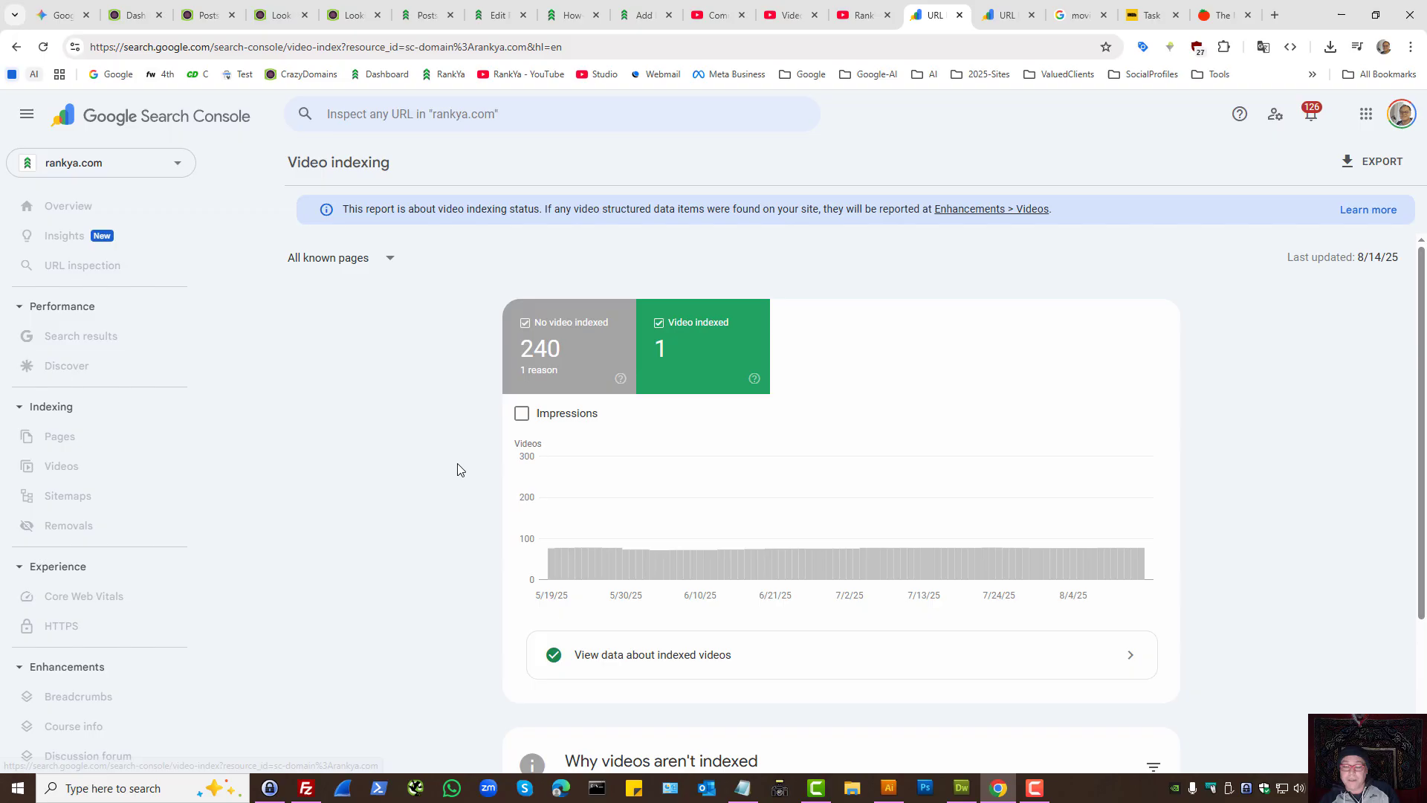
scroll(457, 469, down, 2)
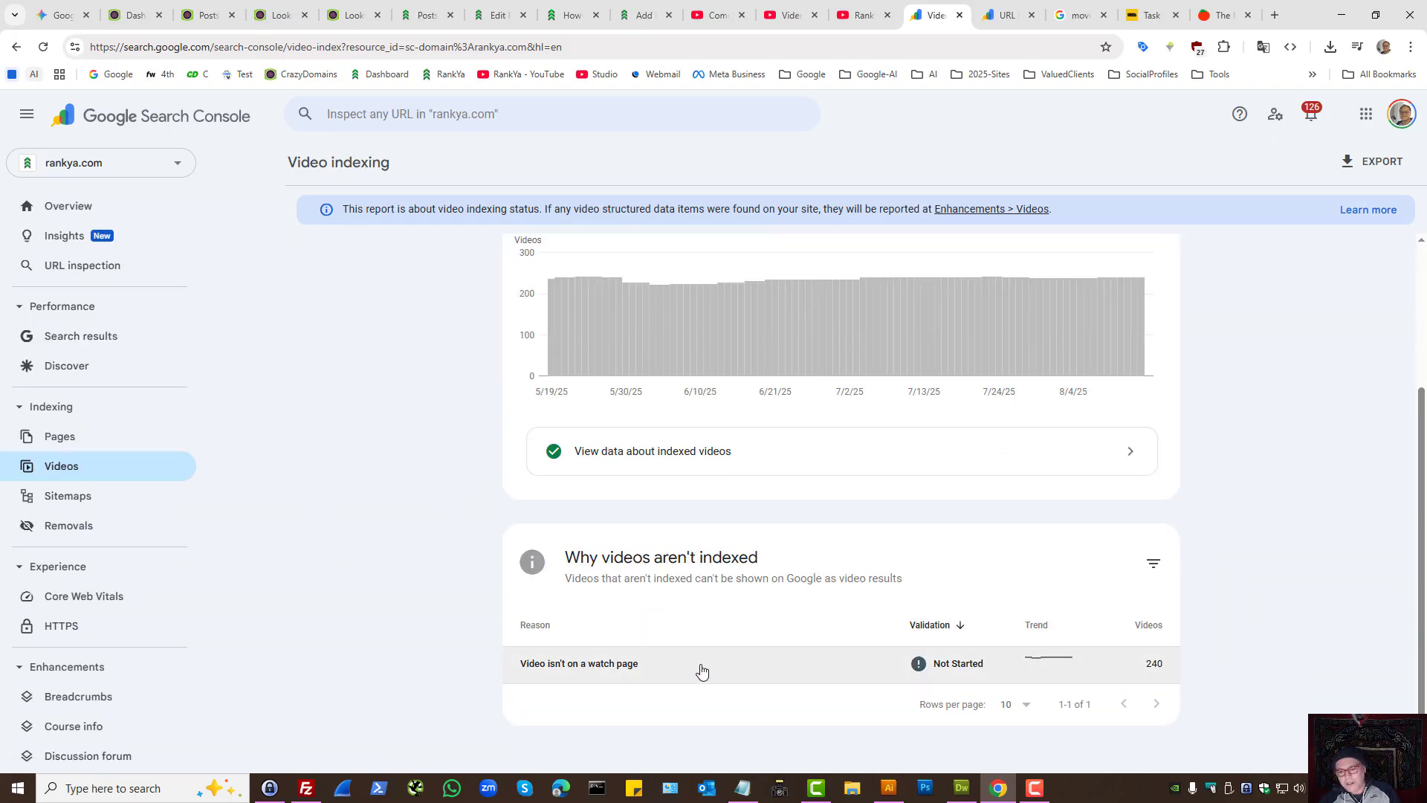
click(836, 669)
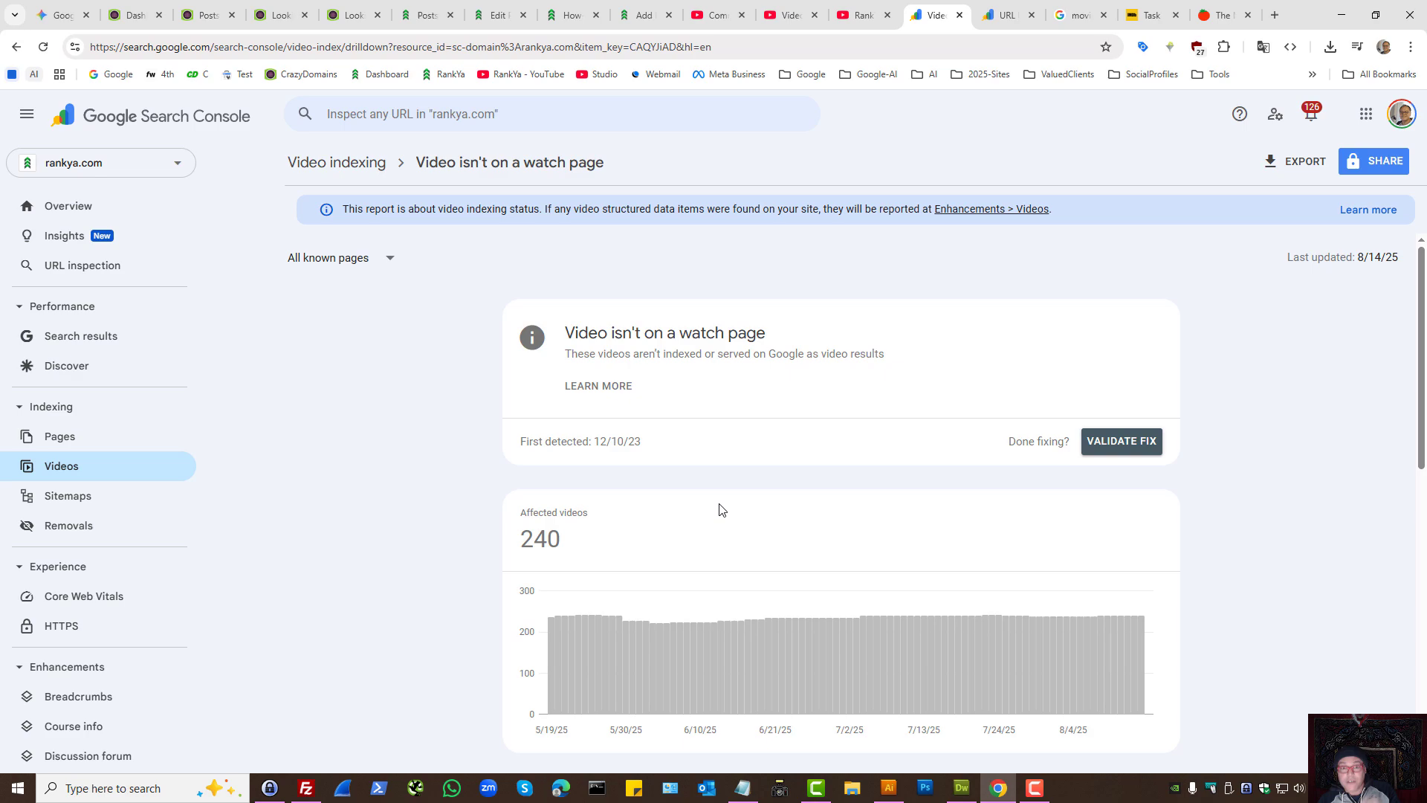
click(350, 16)
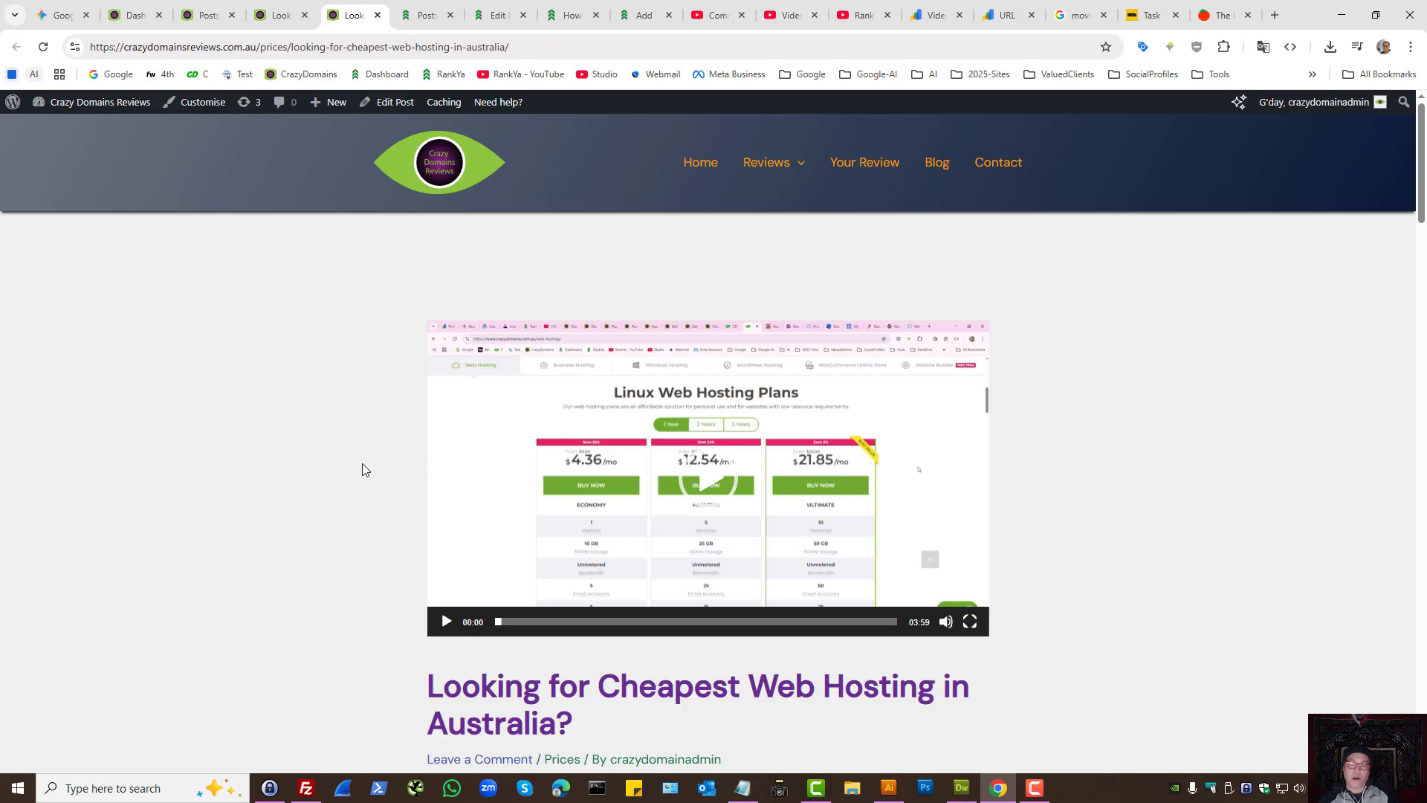
click(935, 14)
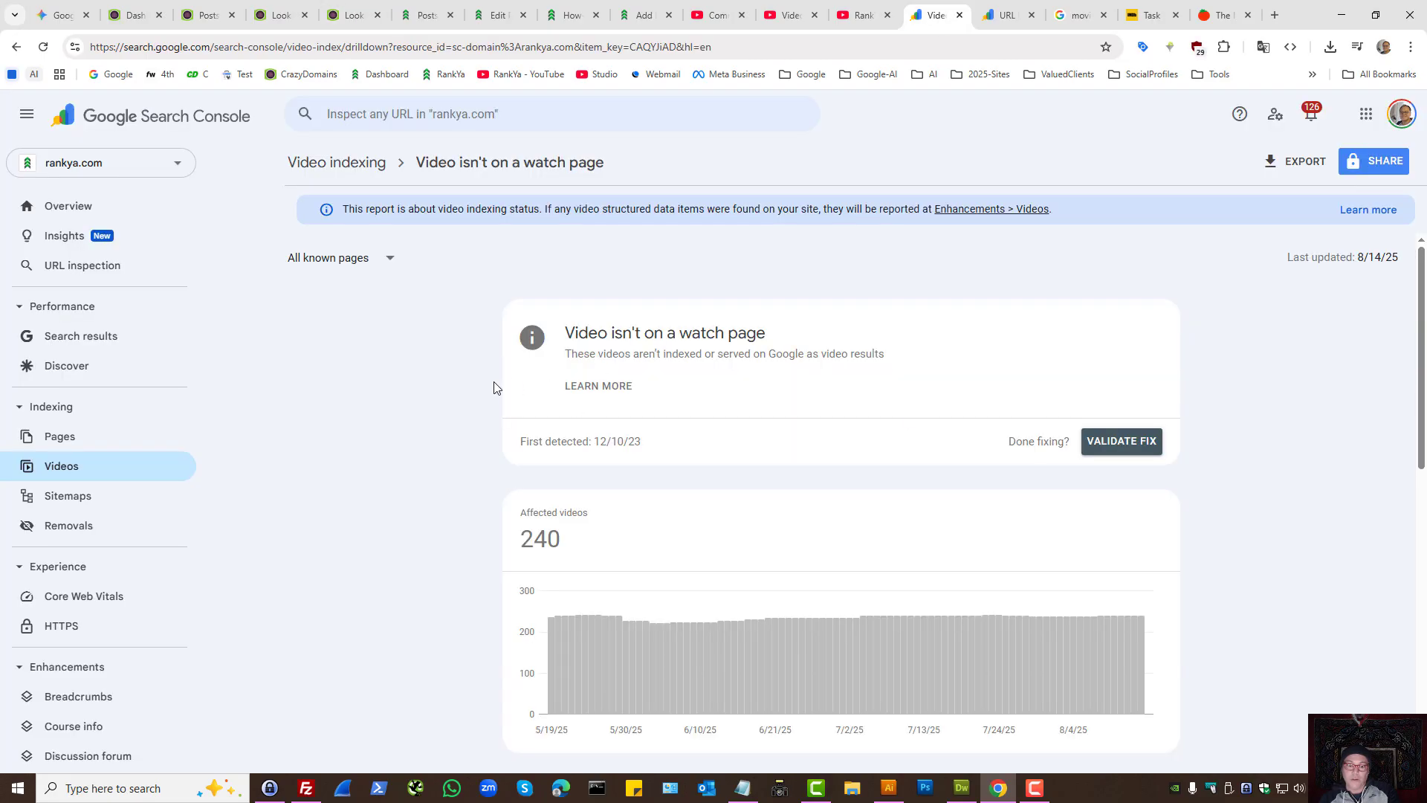
scroll(657, 618, down, 2)
scroll(658, 617, down, 1)
scroll(573, 565, up, 3)
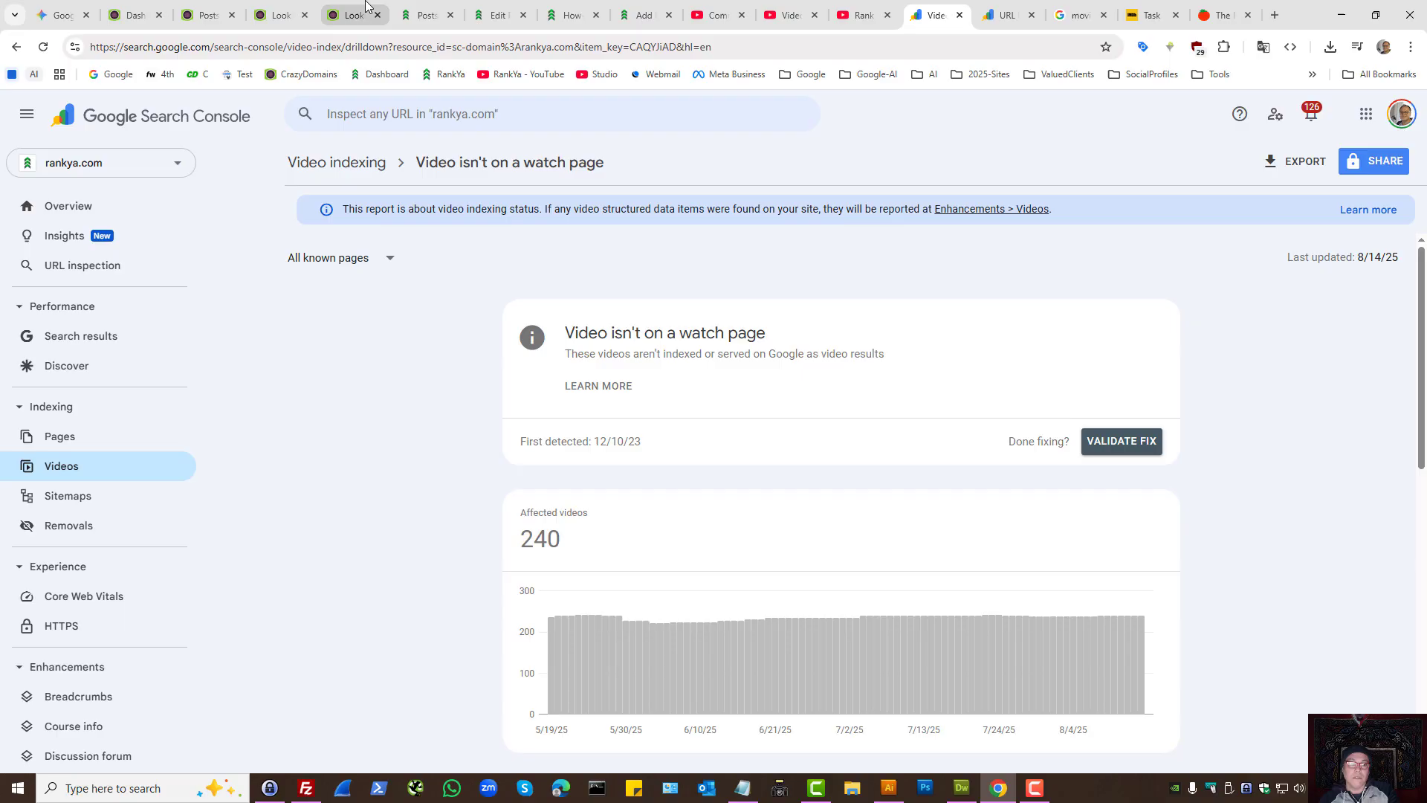
click(350, 15)
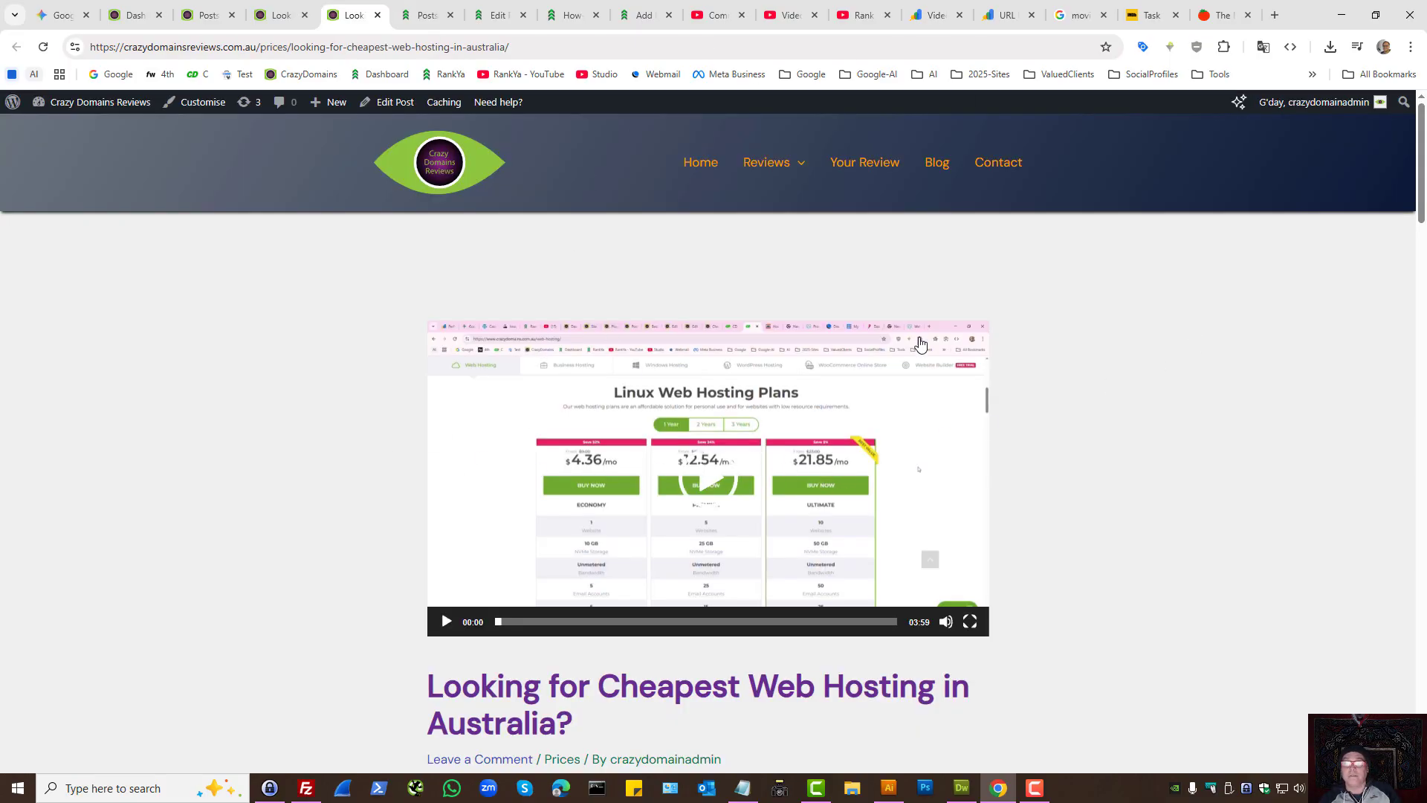
click(933, 8)
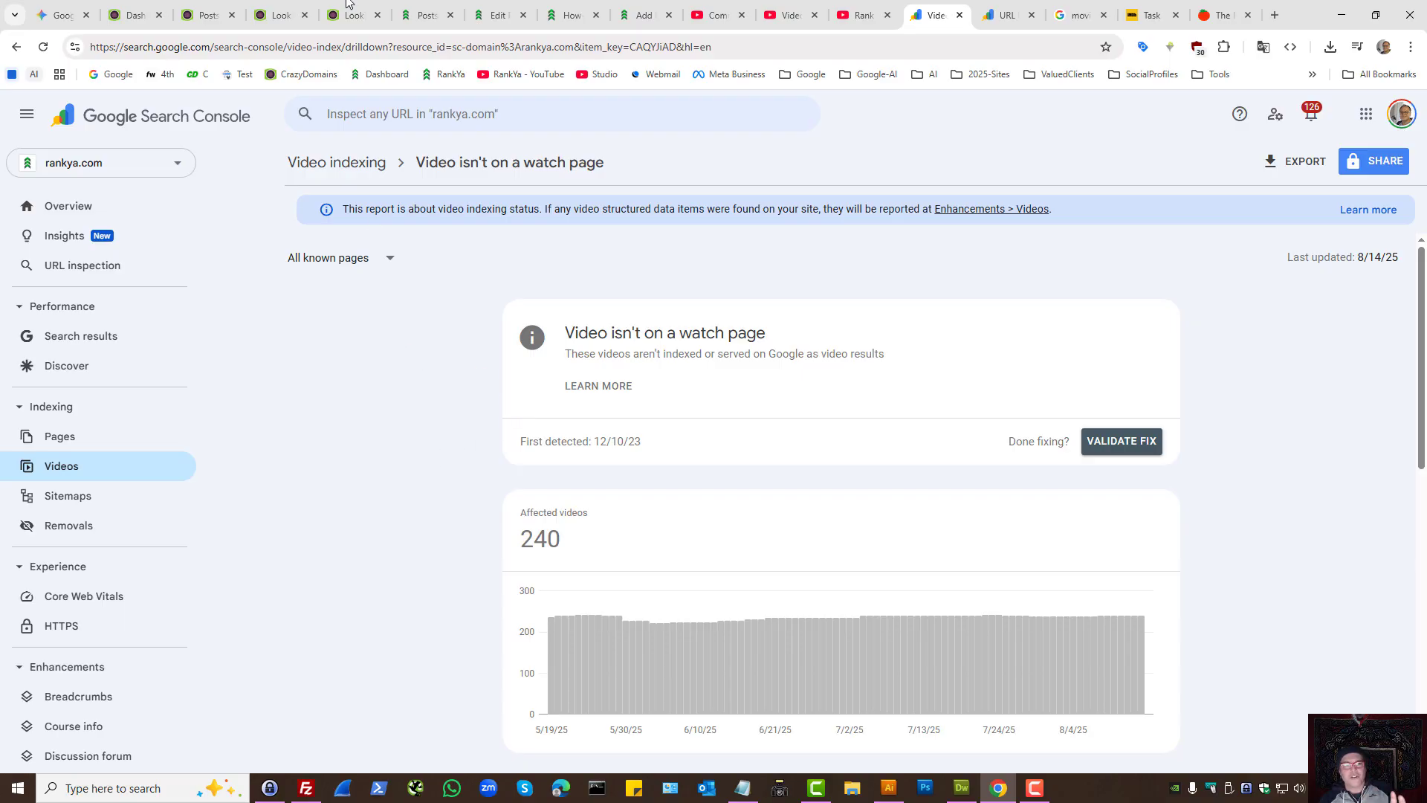
key(ctrl+5)
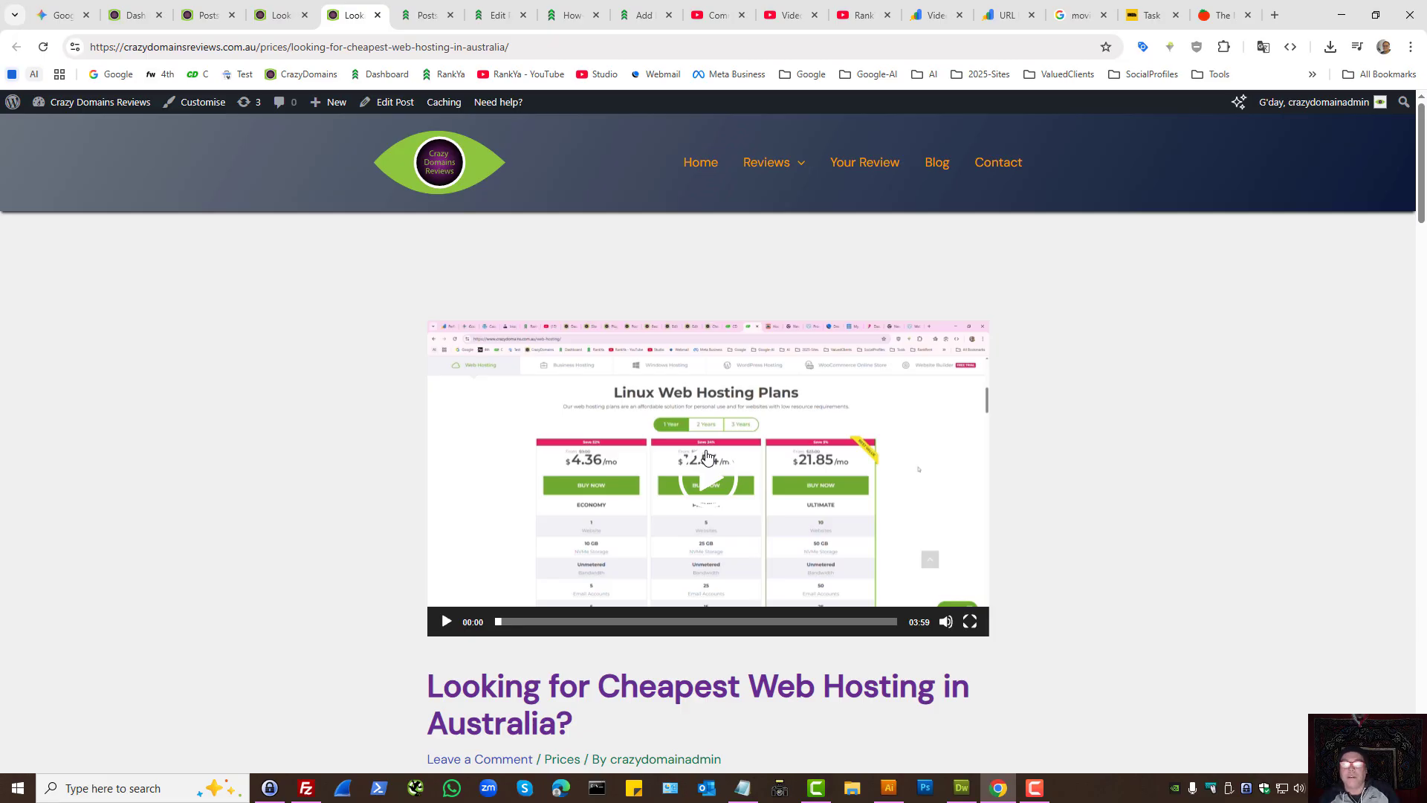
click(929, 15)
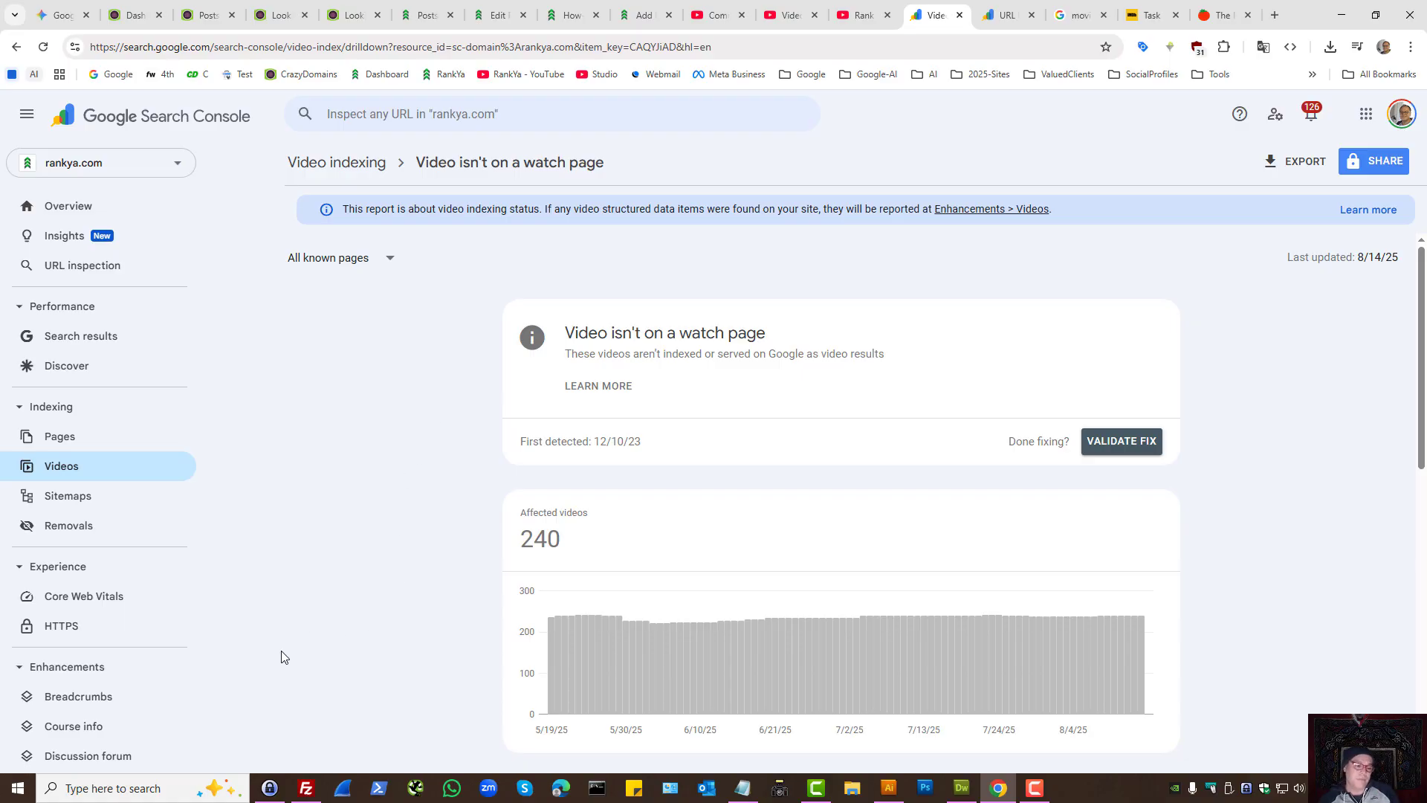
scroll(137, 672, down, 3)
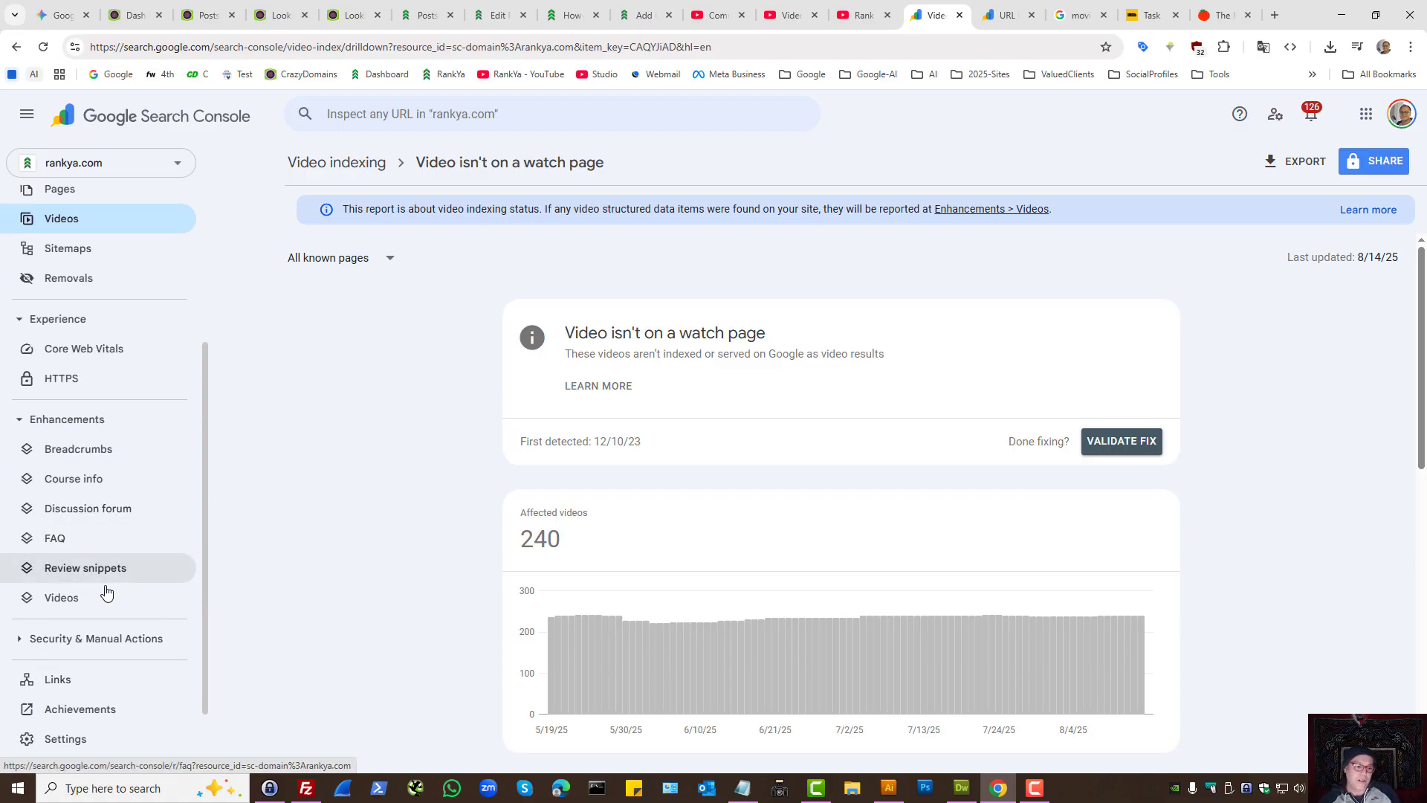
- Open the Videos enhancement report and view its 227 valid video items
click(69, 604)
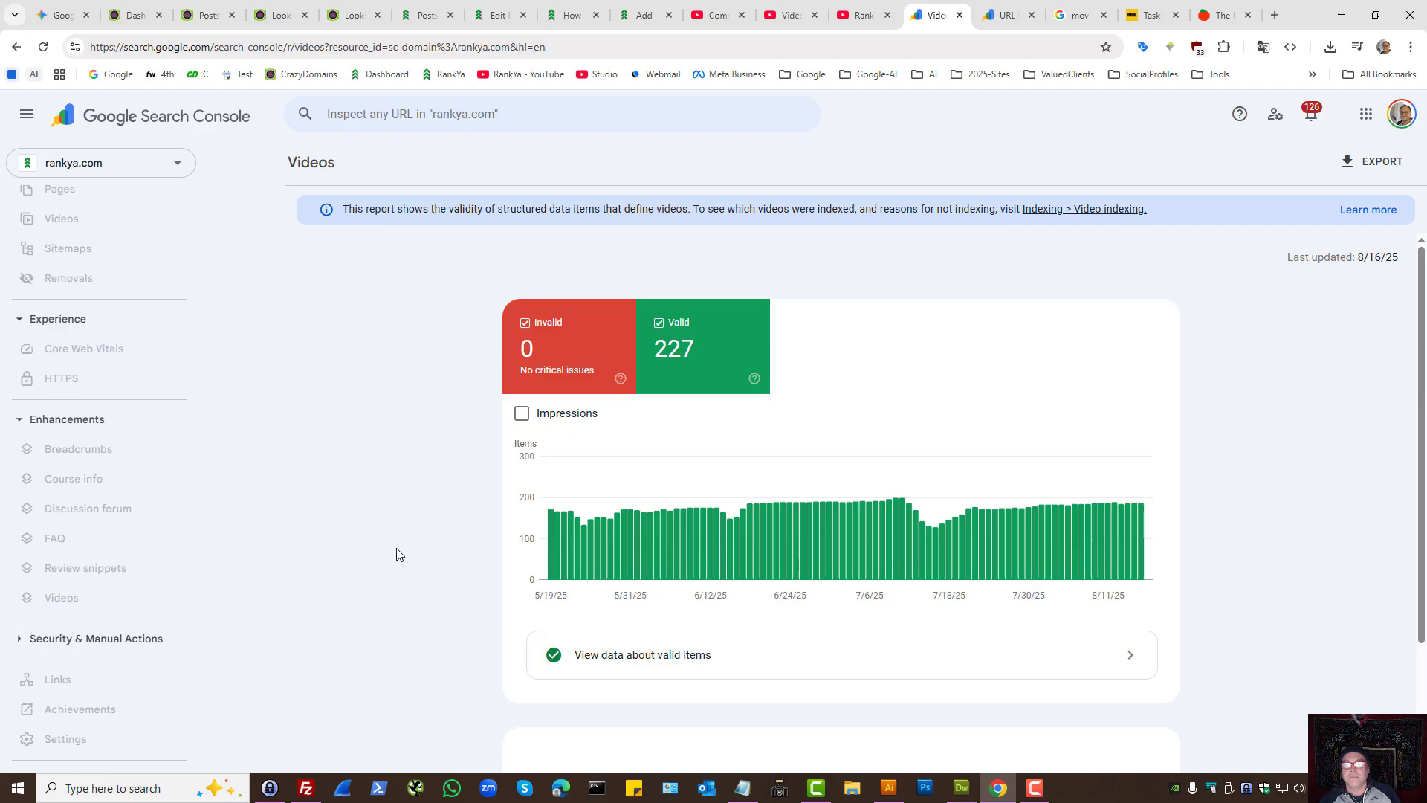
scroll(399, 550, down, 2)
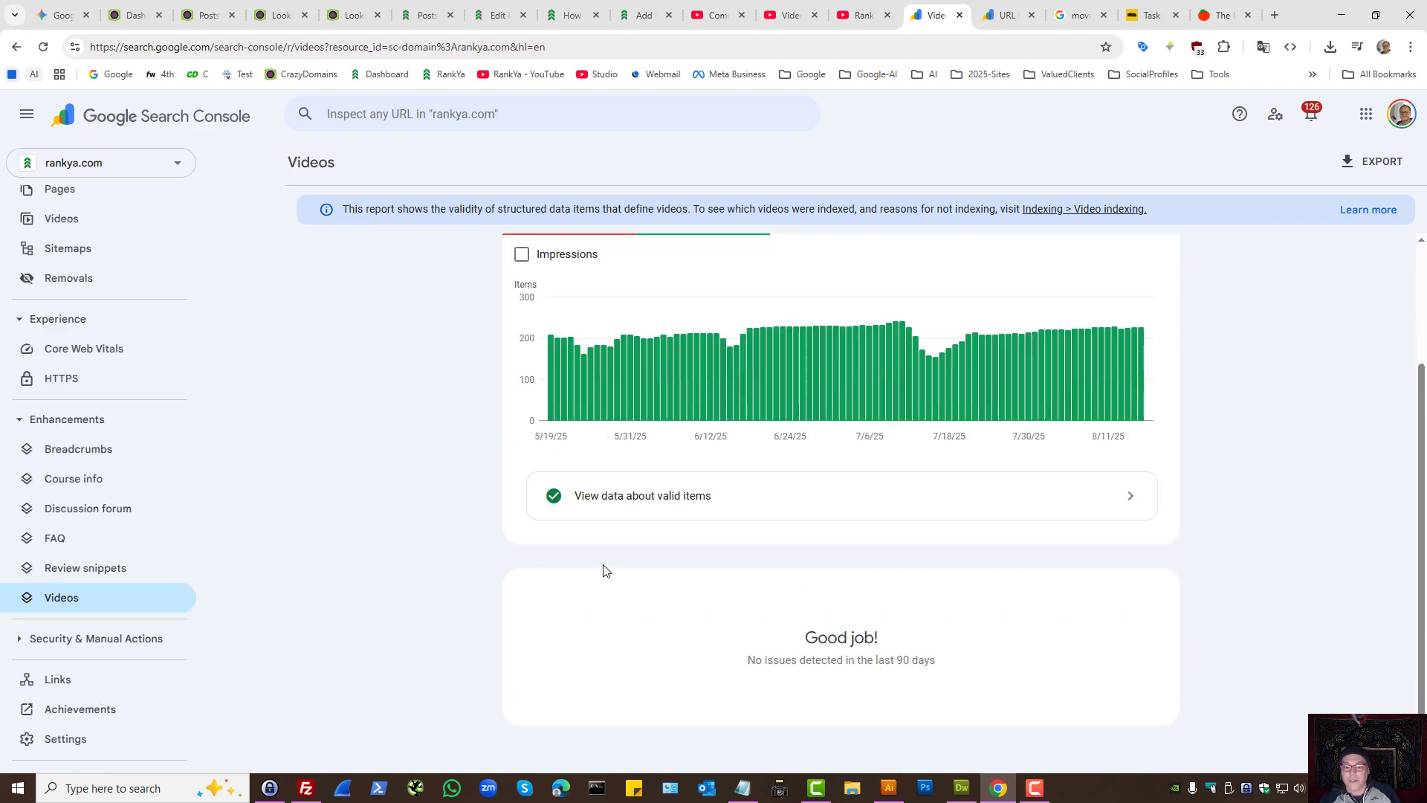
click(677, 511)
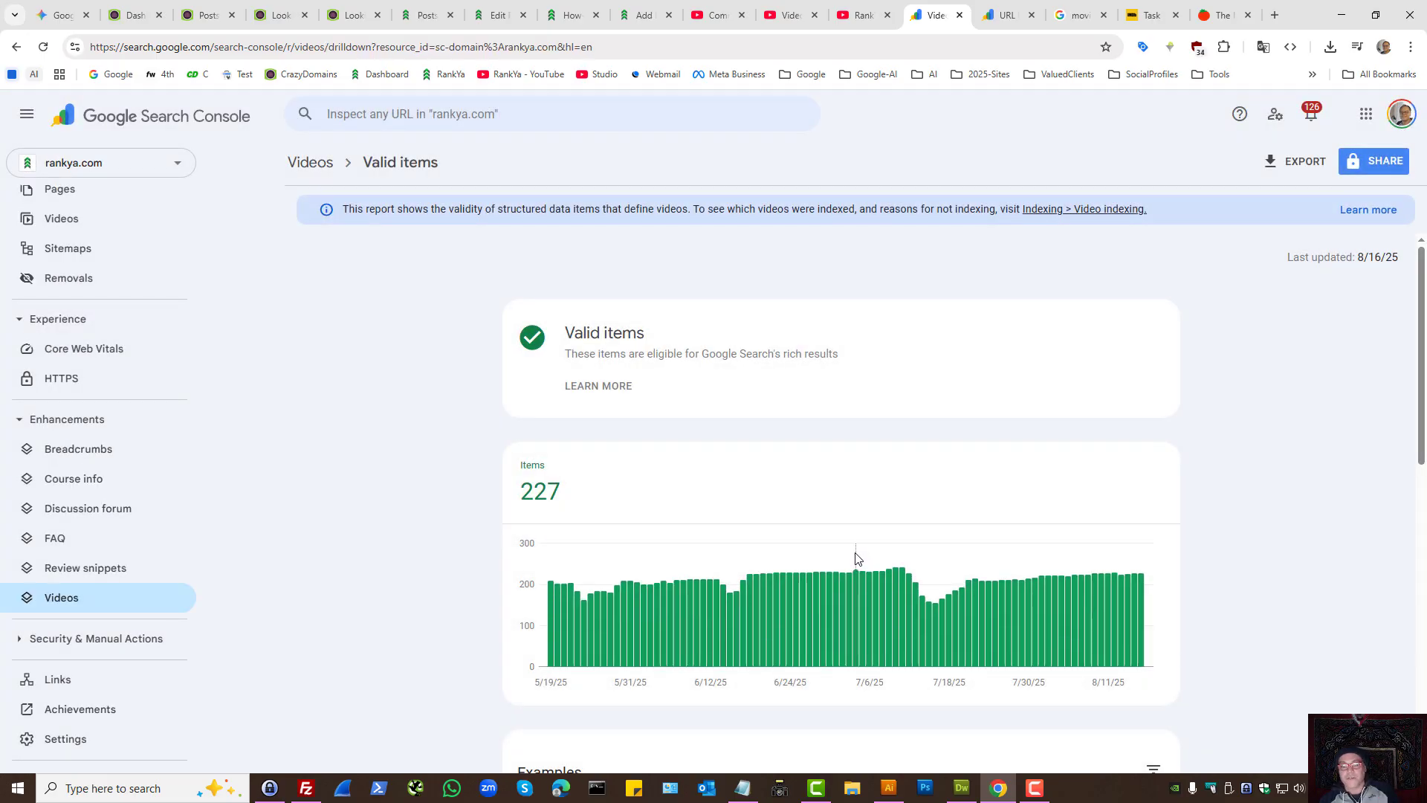
- Compare with the RankYa watch-page fix article, then show the YouTube Studio '2025 Google Search Console' playlist
click(587, 19)
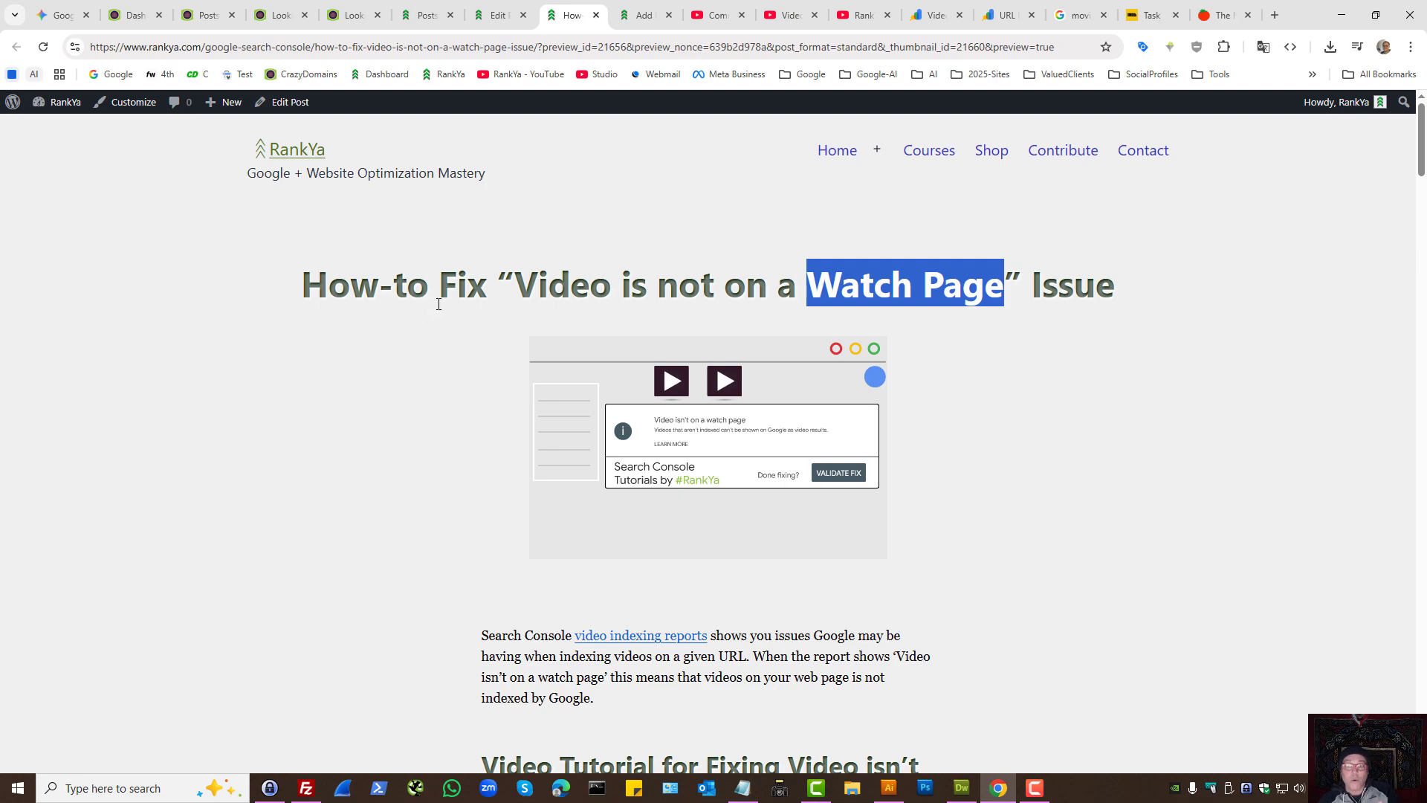
click(938, 13)
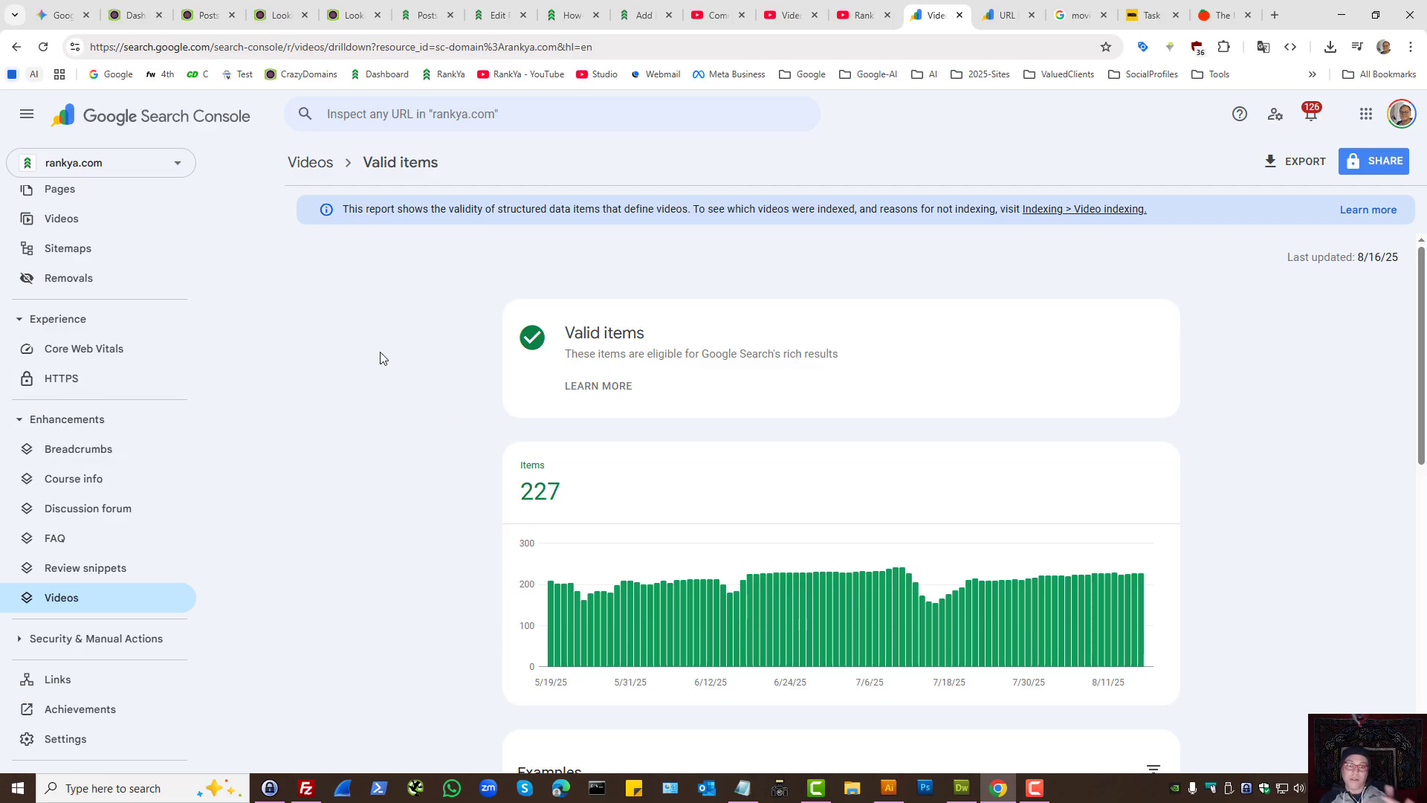
click(573, 15)
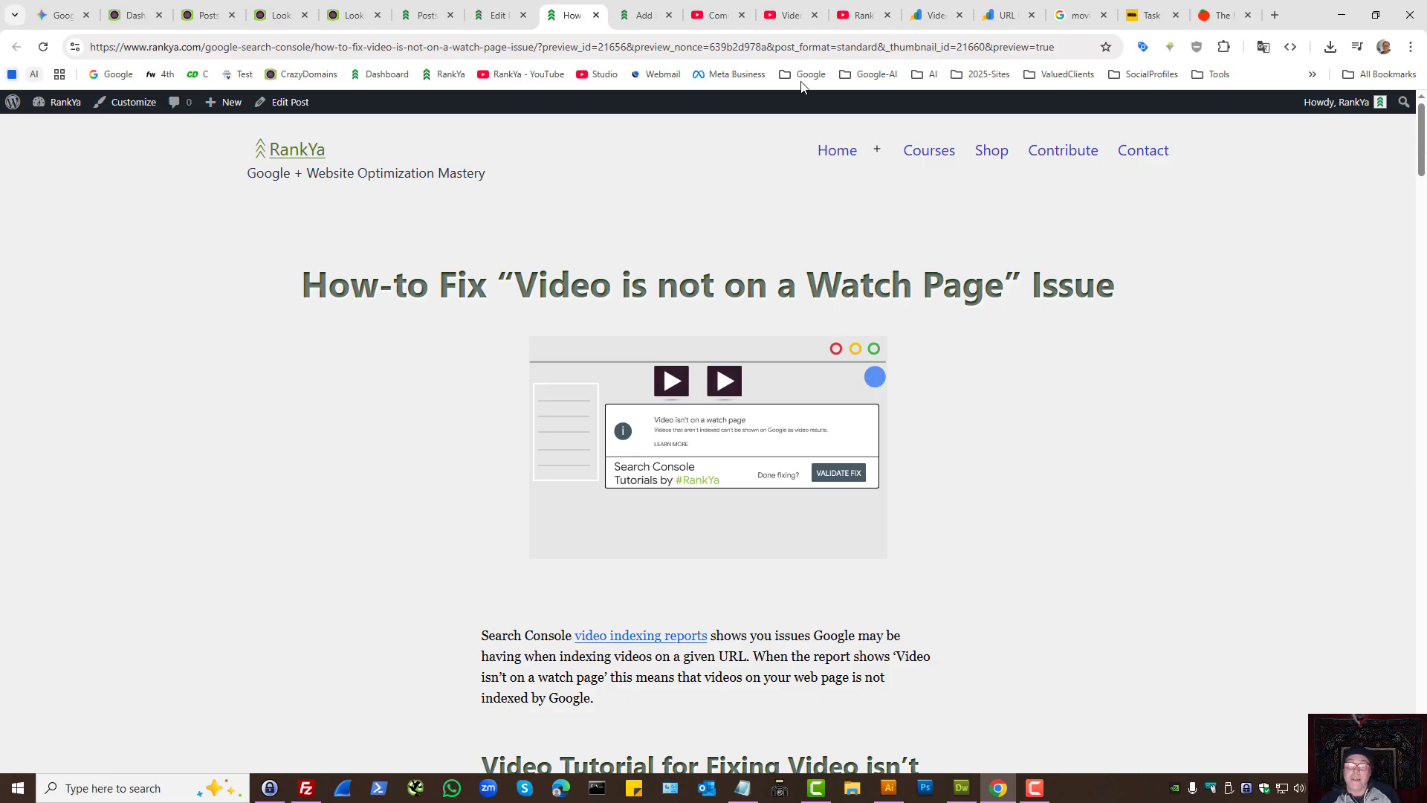
click(791, 14)
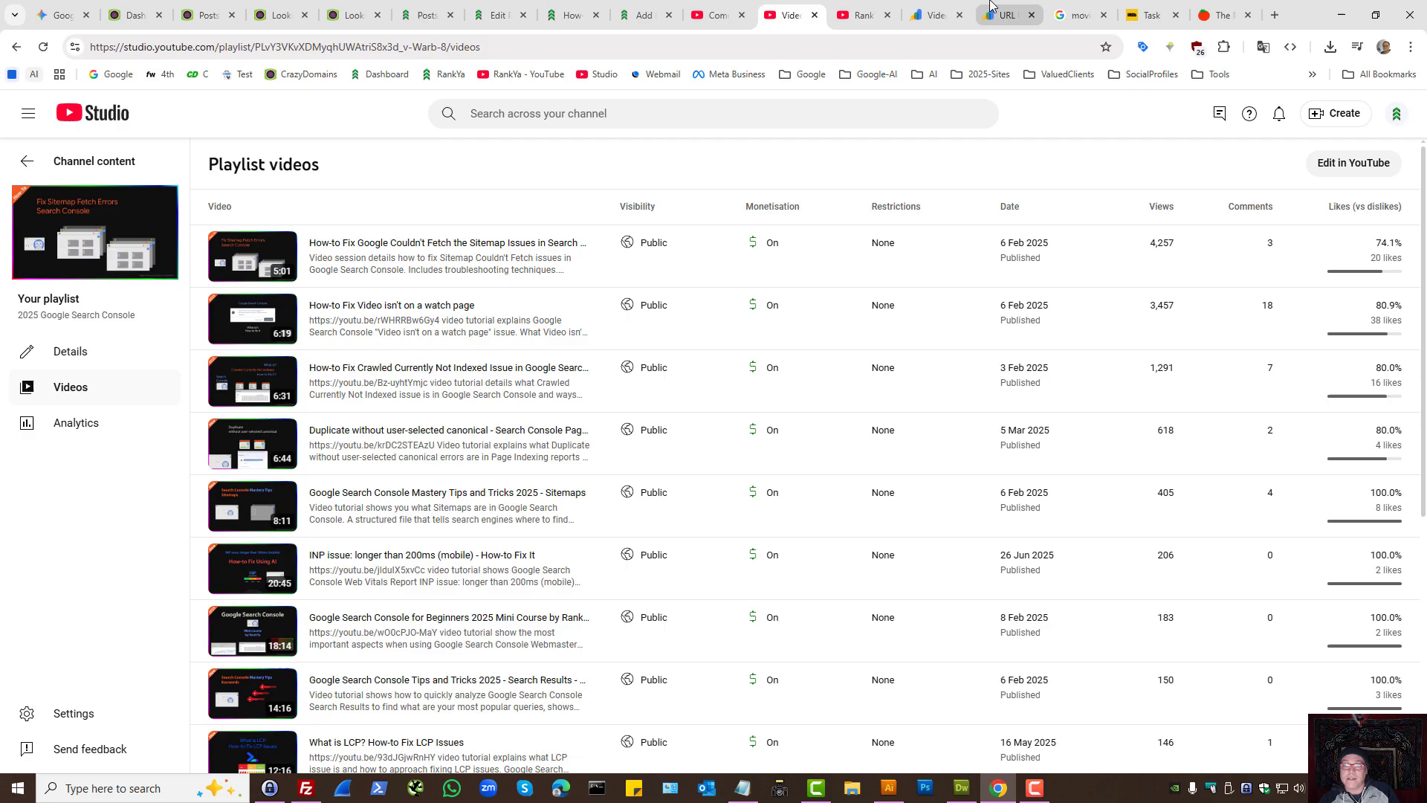
- Revisit the Search Console valid video items, then show the RankYa YouTube channel home page
click(935, 15)
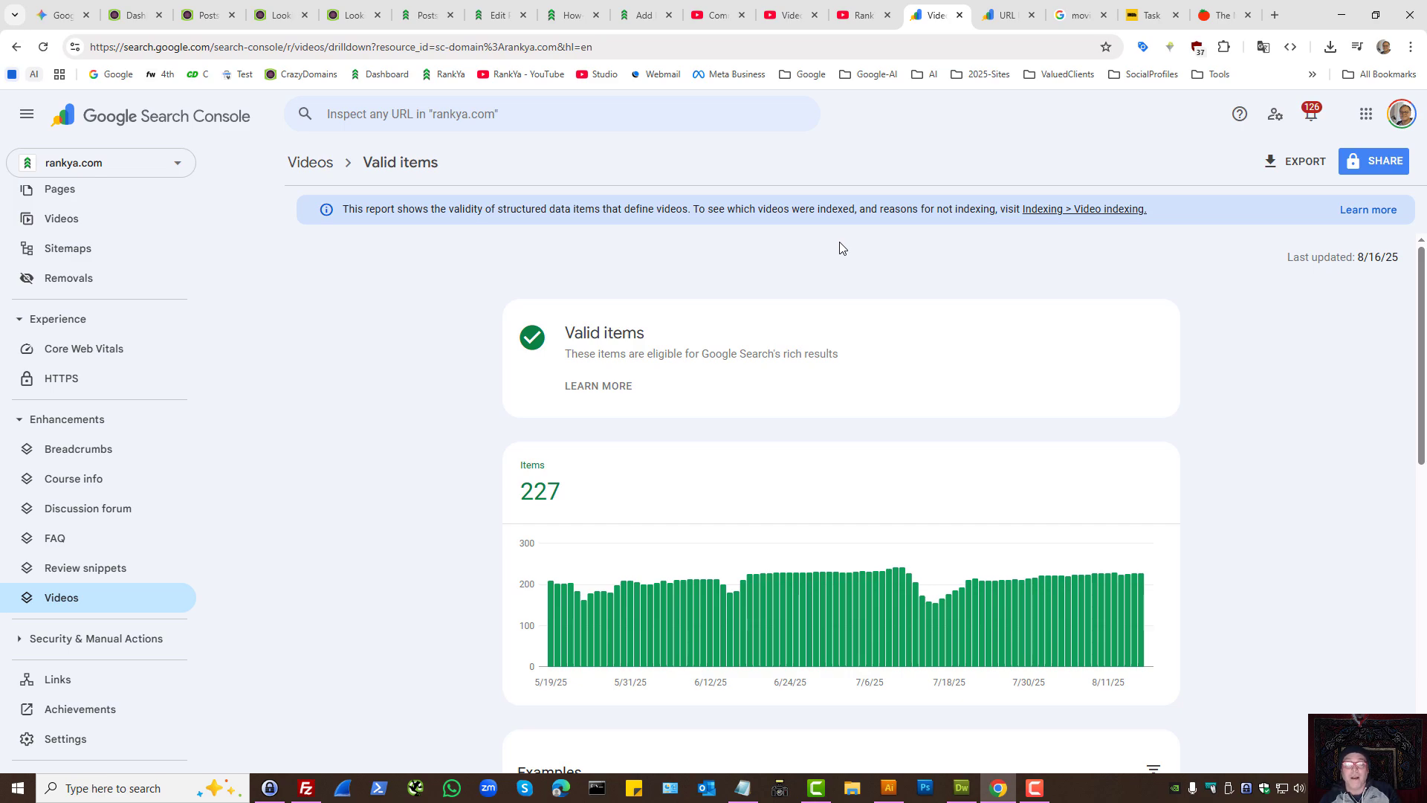
click(862, 15)
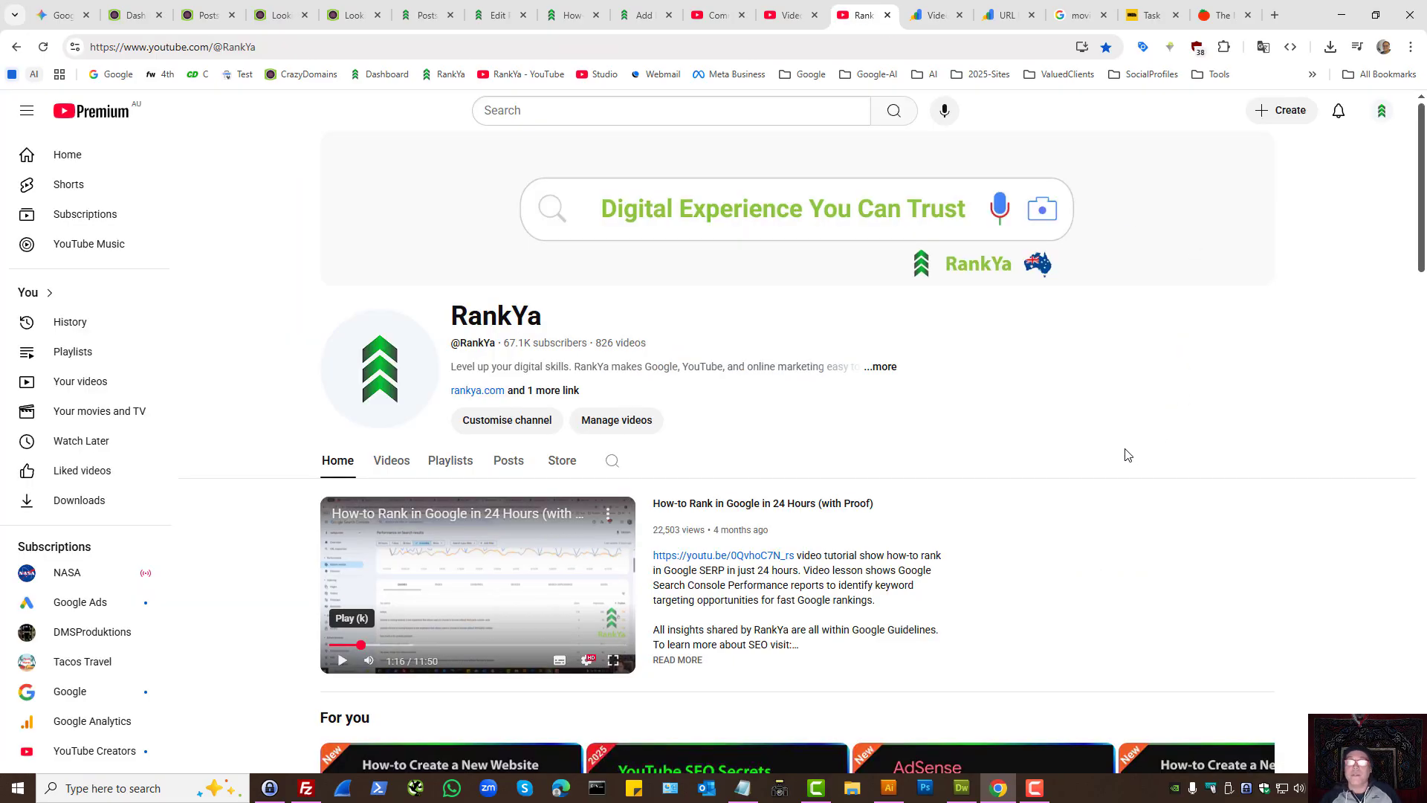